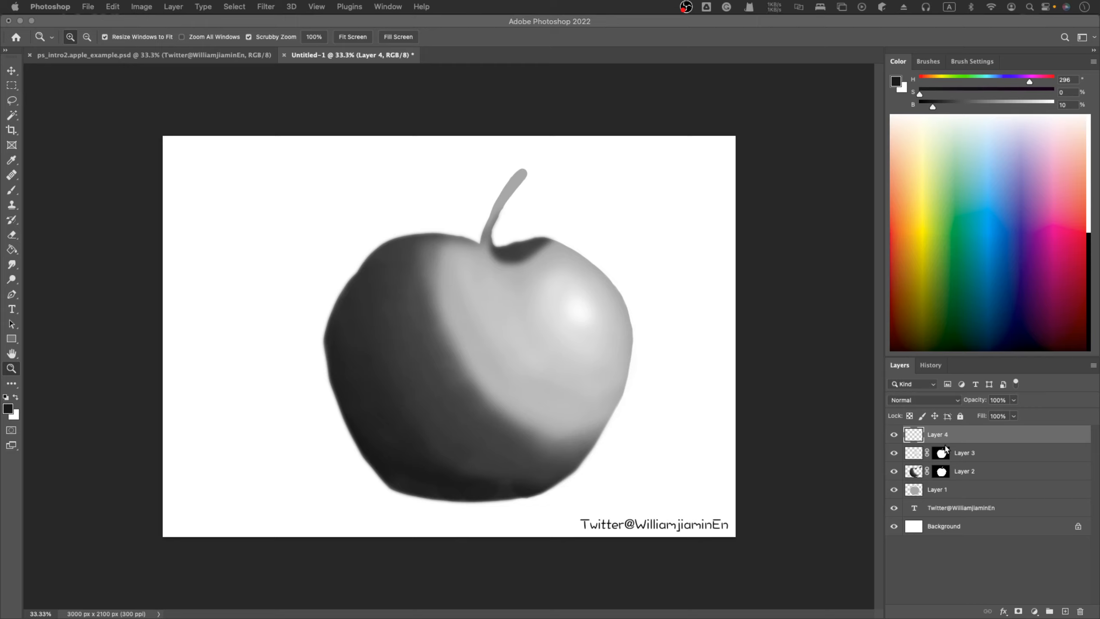
Scale the three apple layers, Layer 1 to Layer 3, to about 93% together and shift the apple to the right
click(964, 455)
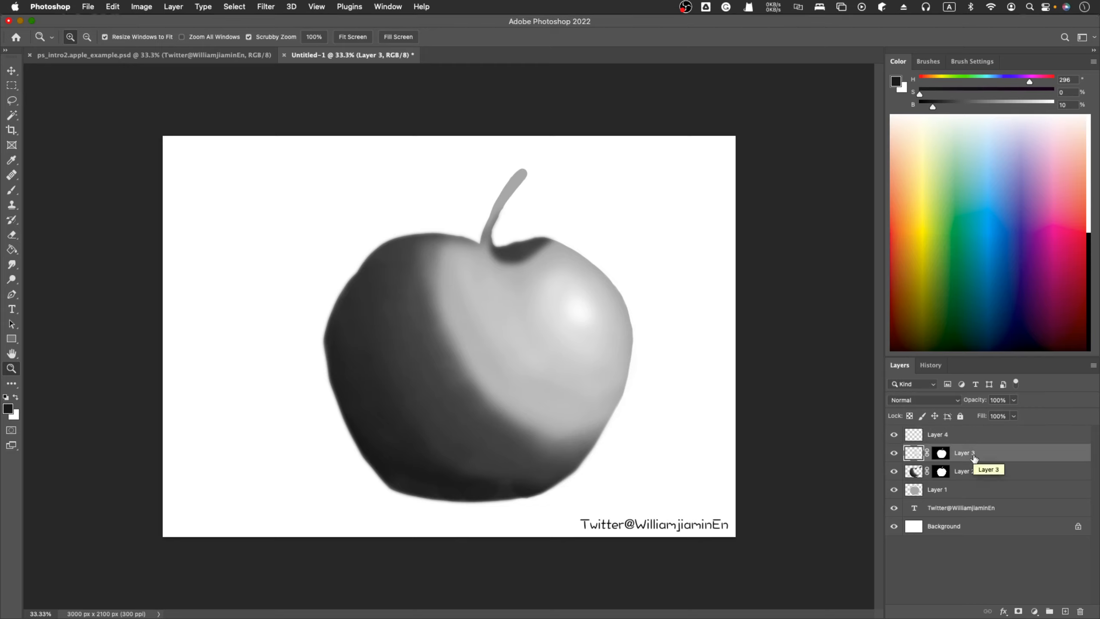
shift+click(957, 493)
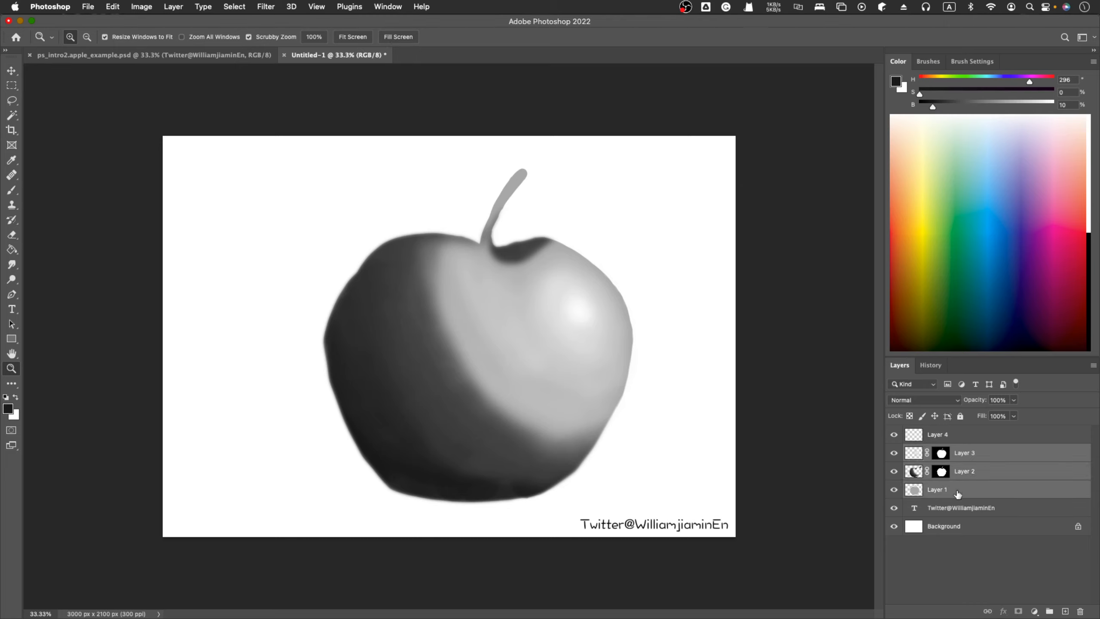
key(super+t)
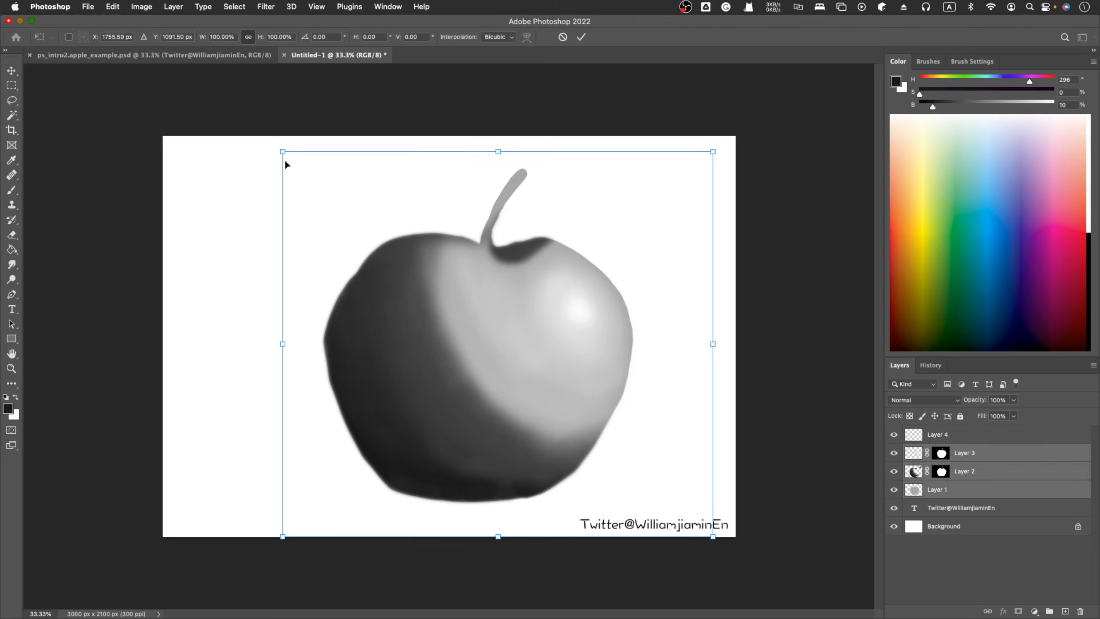
drag(283, 152, 375, 208)
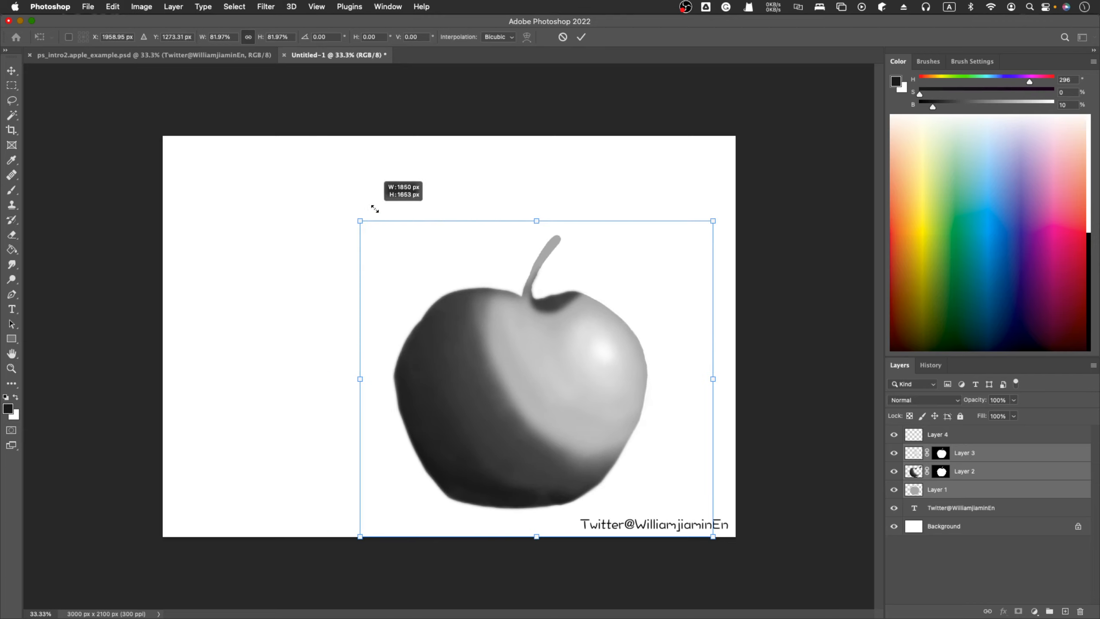
drag(359, 217, 299, 183)
drag(490, 411, 546, 394)
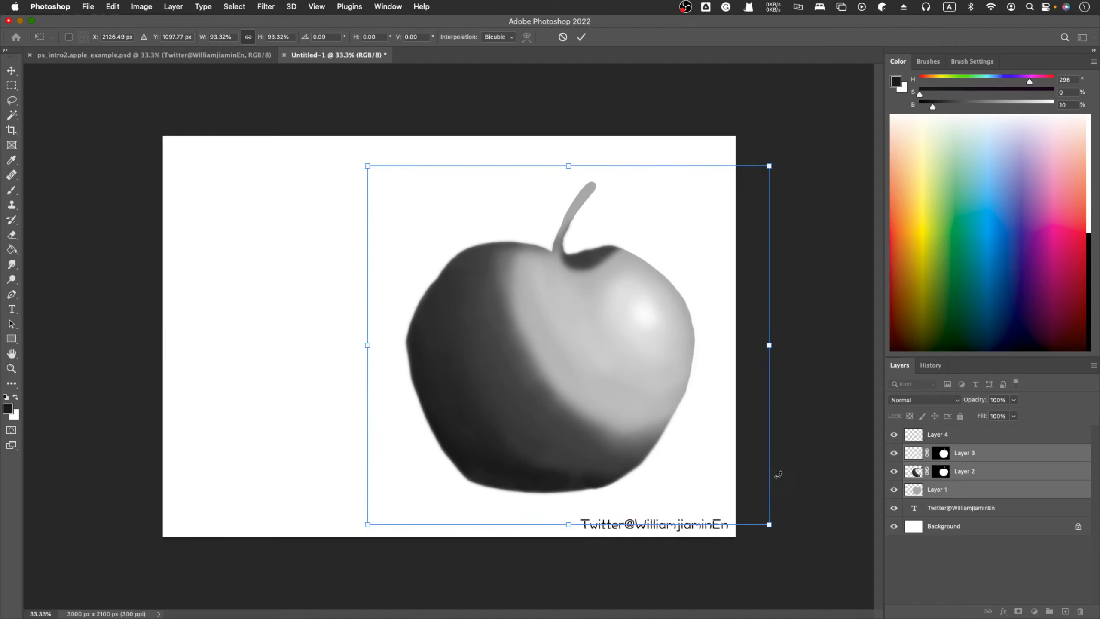
Make Layer 4 the painting layer and set the brush to the hard round 123 px tip
click(962, 437)
key(z)
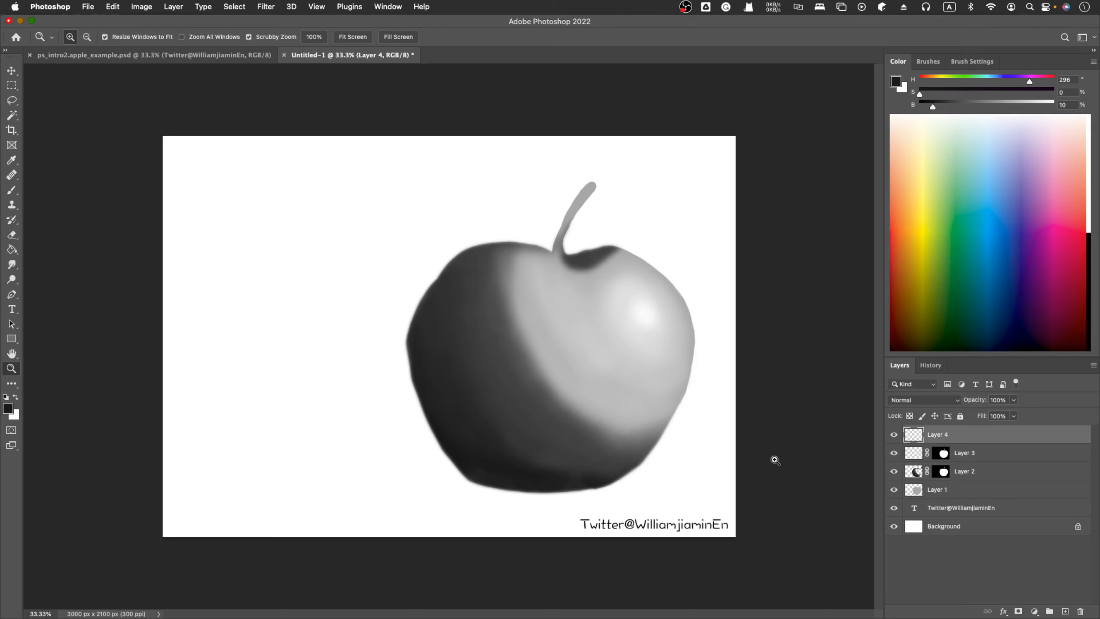
key(b)
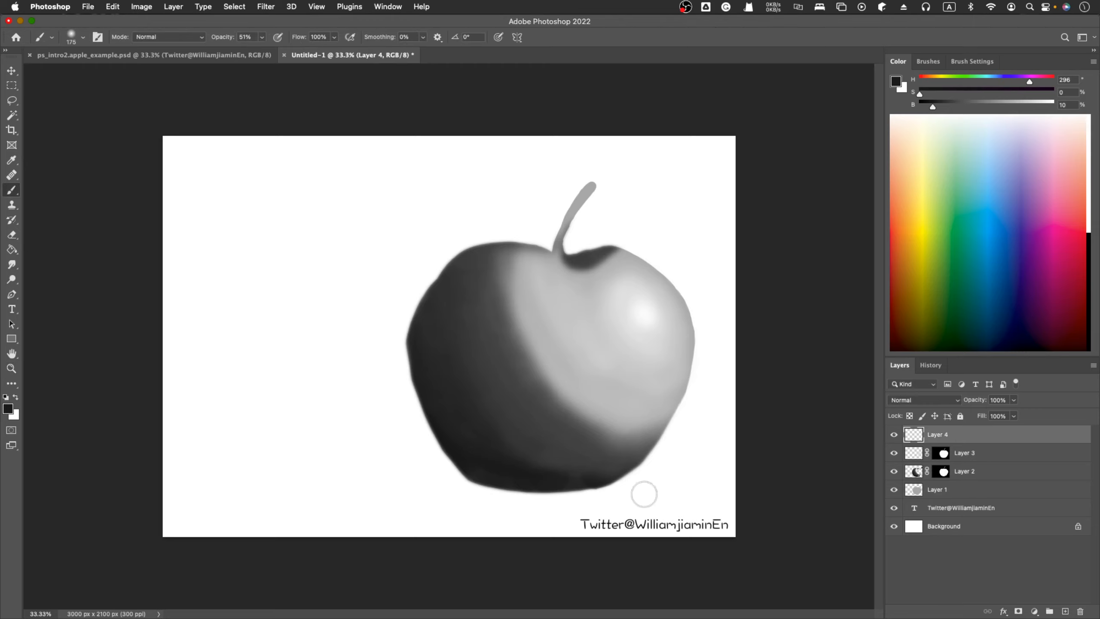
click(928, 61)
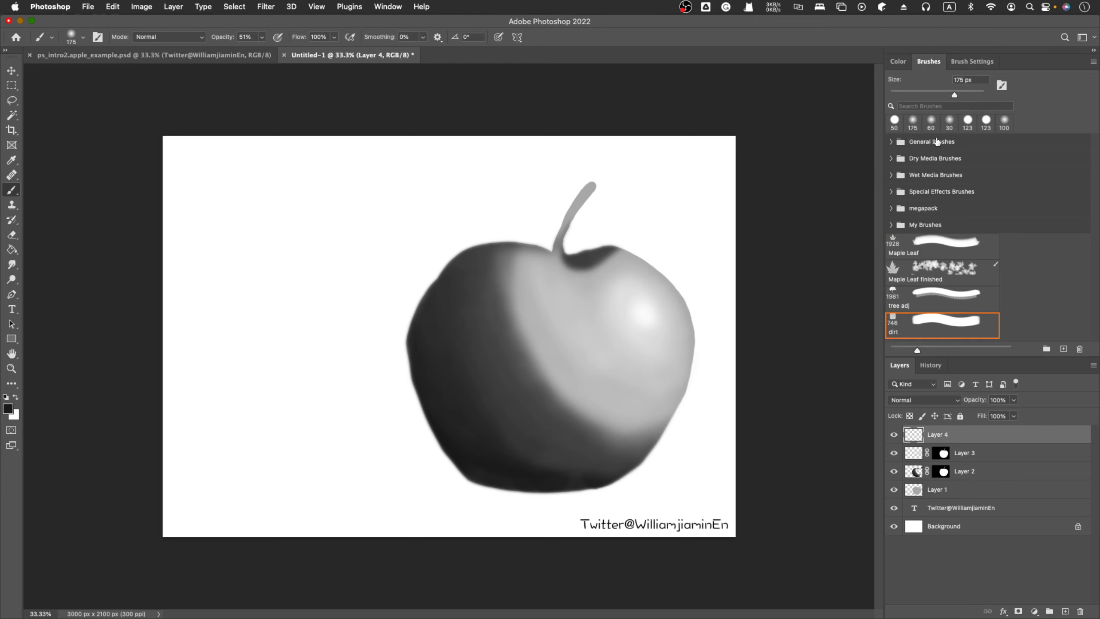
click(987, 61)
click(1016, 83)
click(1000, 84)
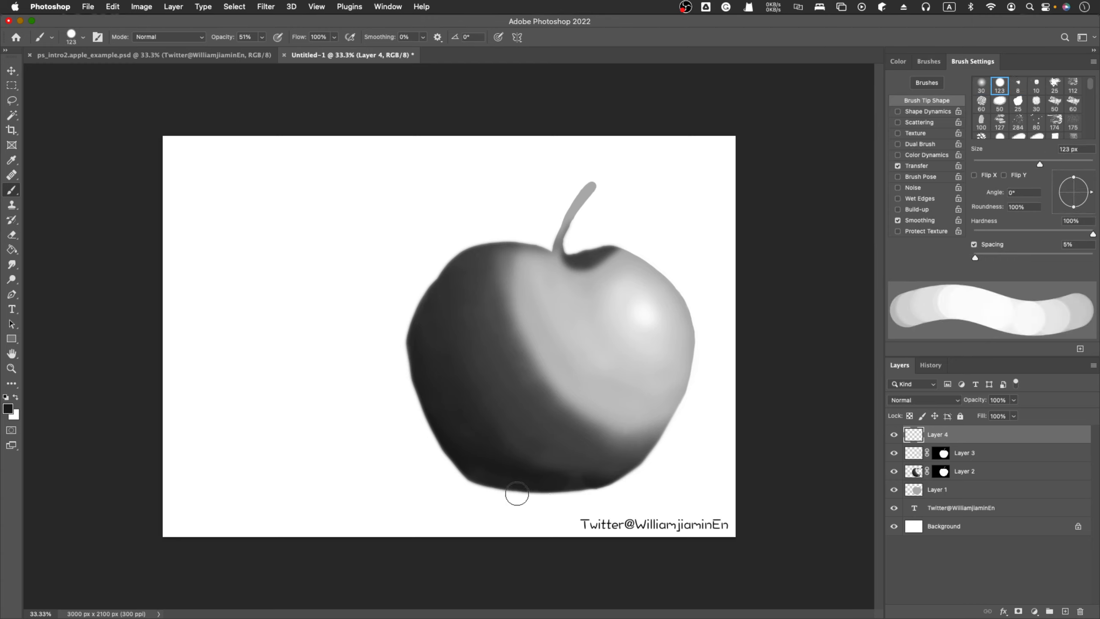
drag(516, 496, 383, 497)
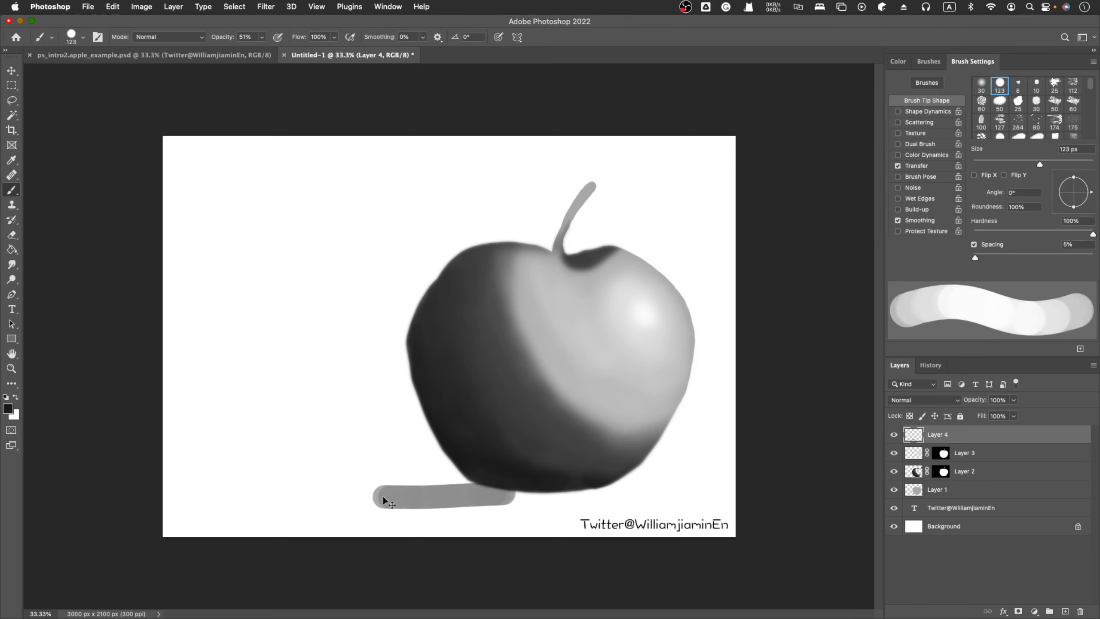
key(super+z)
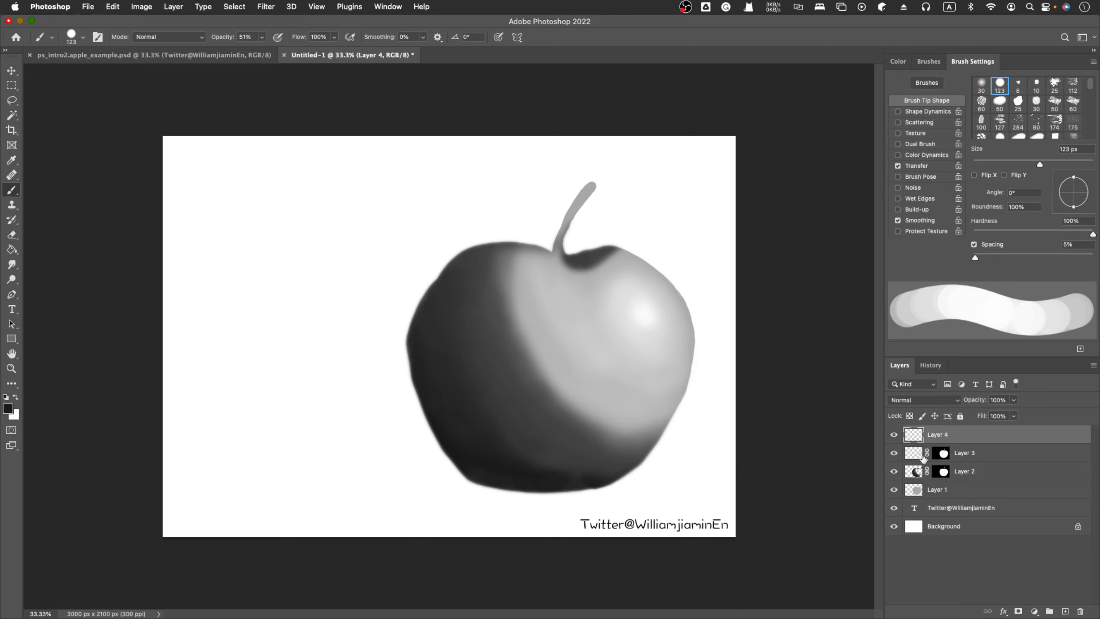
click(913, 473)
key(i)
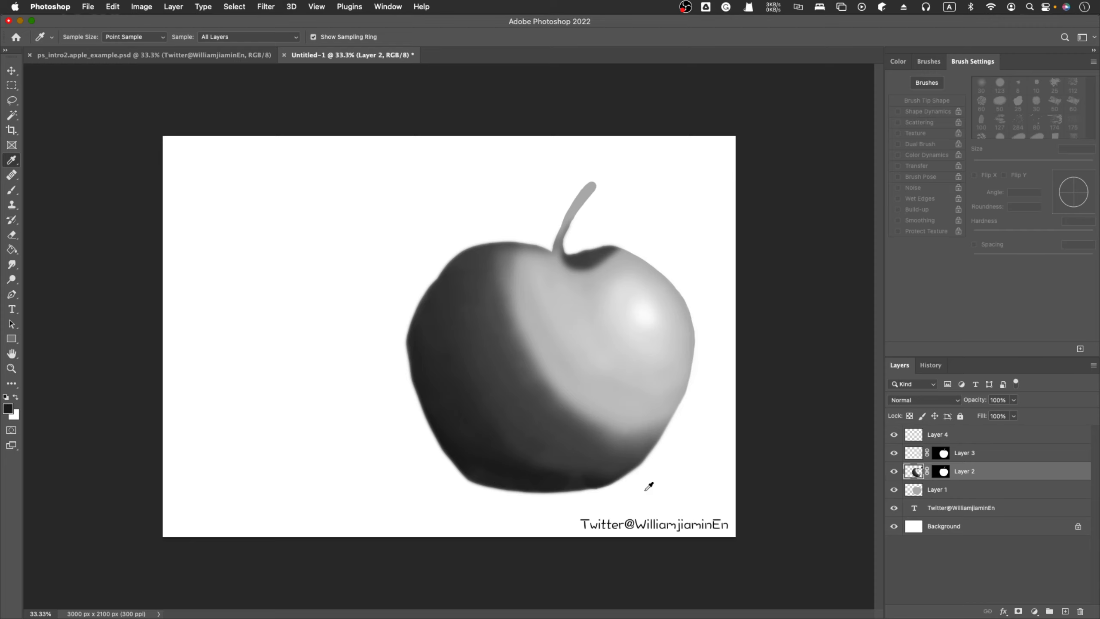
click(915, 439)
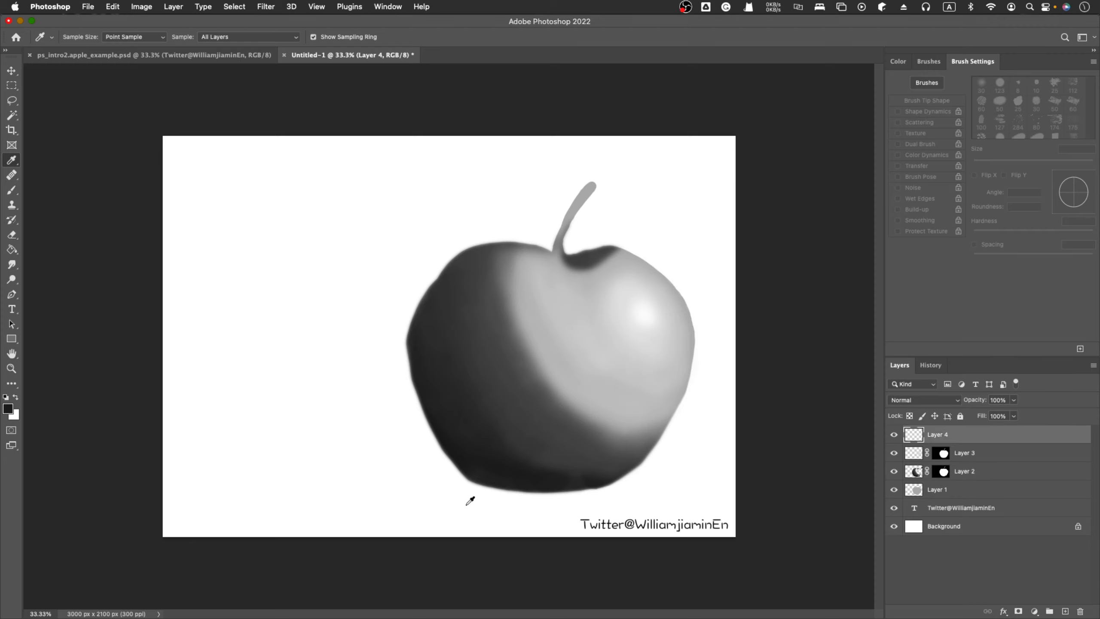
key(b)
drag(483, 495, 411, 498)
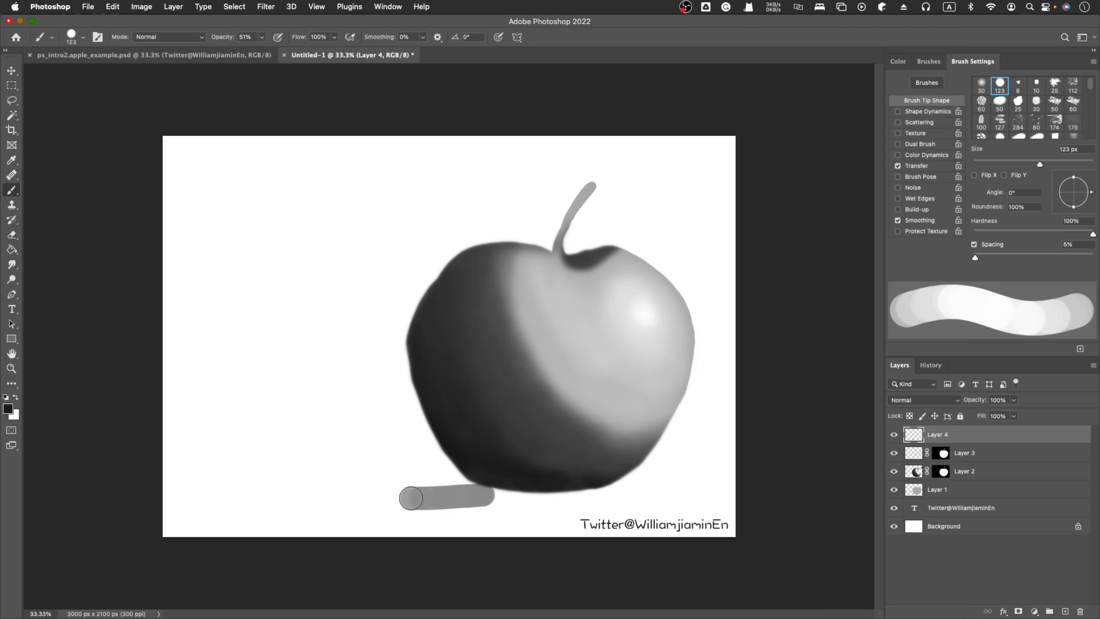
key(super+z)
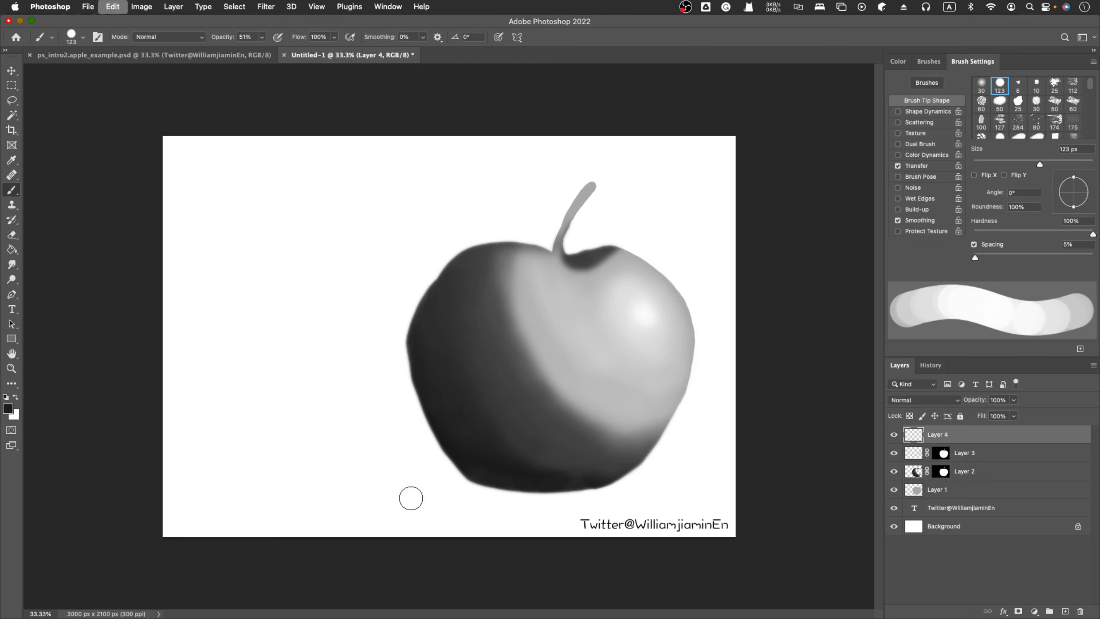
Set the brush opacity to 100% and its spacing to 1%, and undo the trial shadow painted under the apple
click(263, 37)
drag(262, 51, 288, 51)
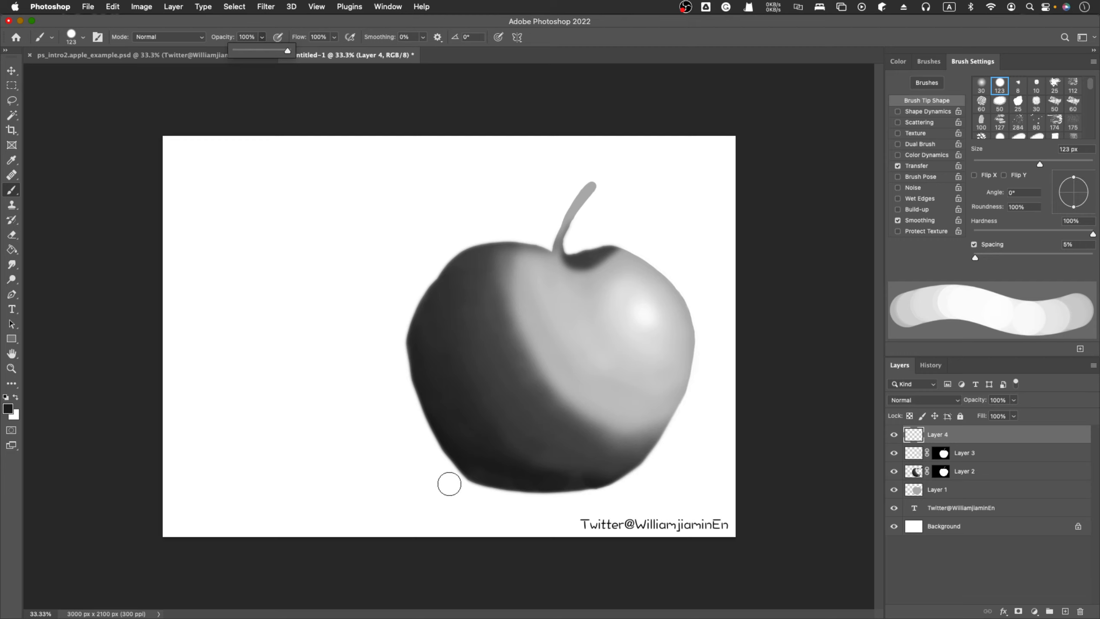
mouse_move(470, 483)
mouse_down()
mouse_move(452, 484)
mouse_move(433, 509)
mouse_move(591, 506)
mouse_move(590, 497)
mouse_move(449, 482)
mouse_up()
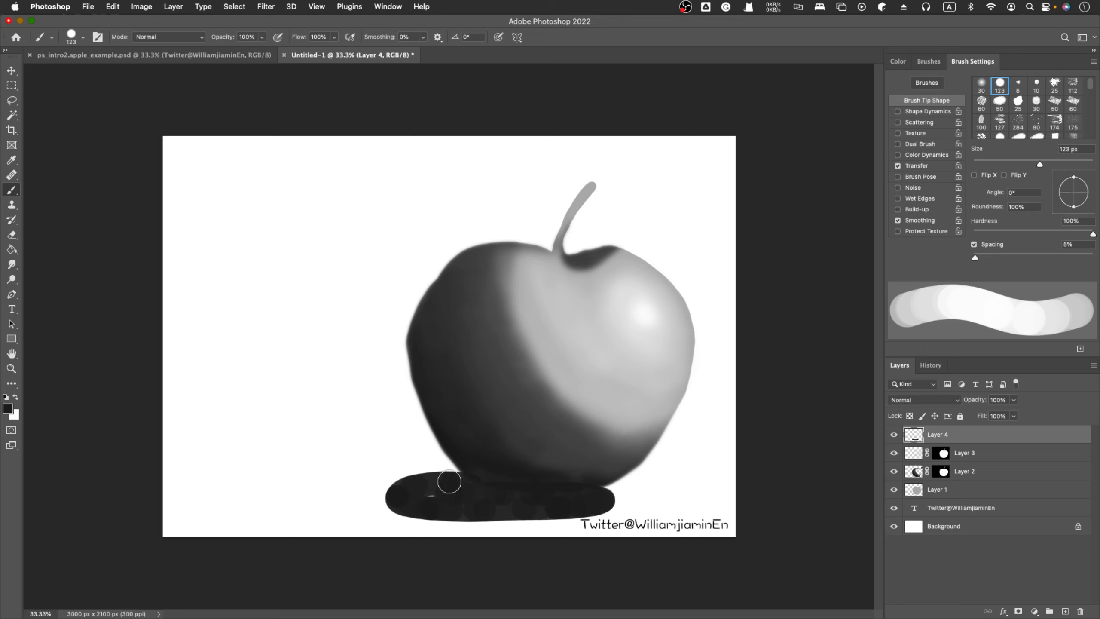
drag(975, 257, 968, 263)
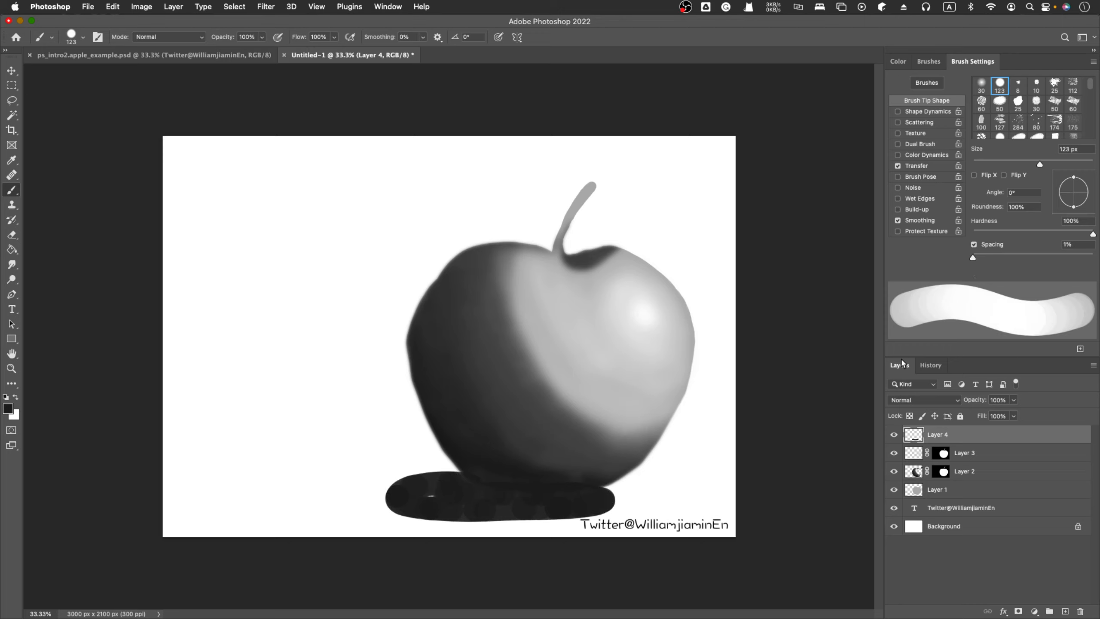
key(super+z)
key(super+z)
mouse_move(419, 501)
mouse_down()
mouse_move(529, 497)
mouse_move(415, 495)
mouse_move(496, 489)
mouse_up()
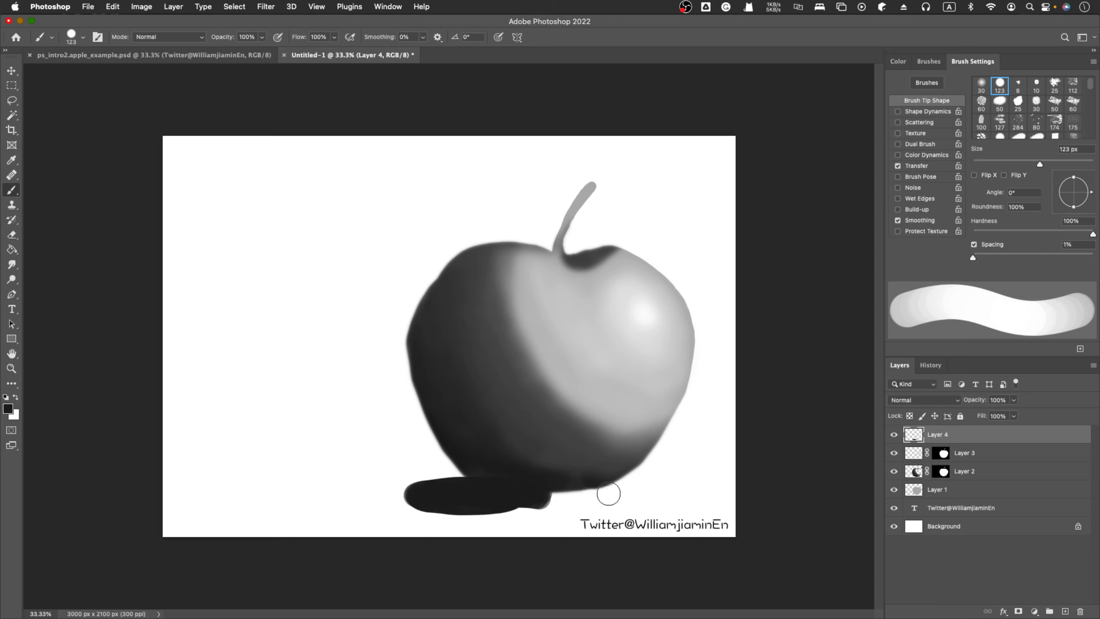
mouse_move(609, 494)
mouse_down()
mouse_move(381, 502)
mouse_move(599, 498)
mouse_move(492, 493)
mouse_up()
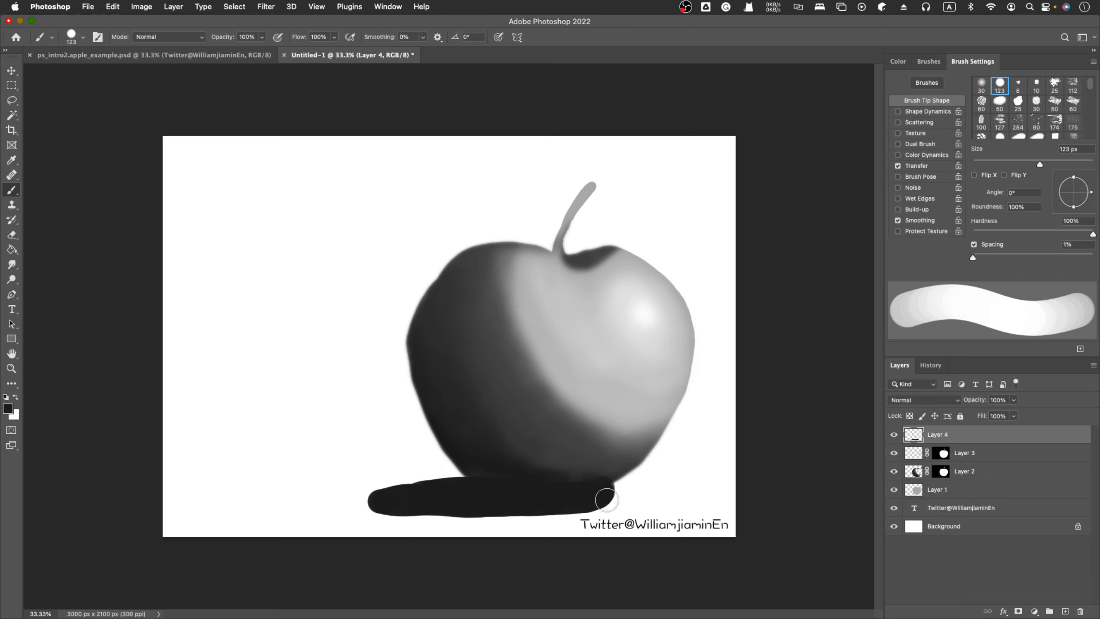
key(super+z)
key(super+z)
key(super+z)
key(super+z)
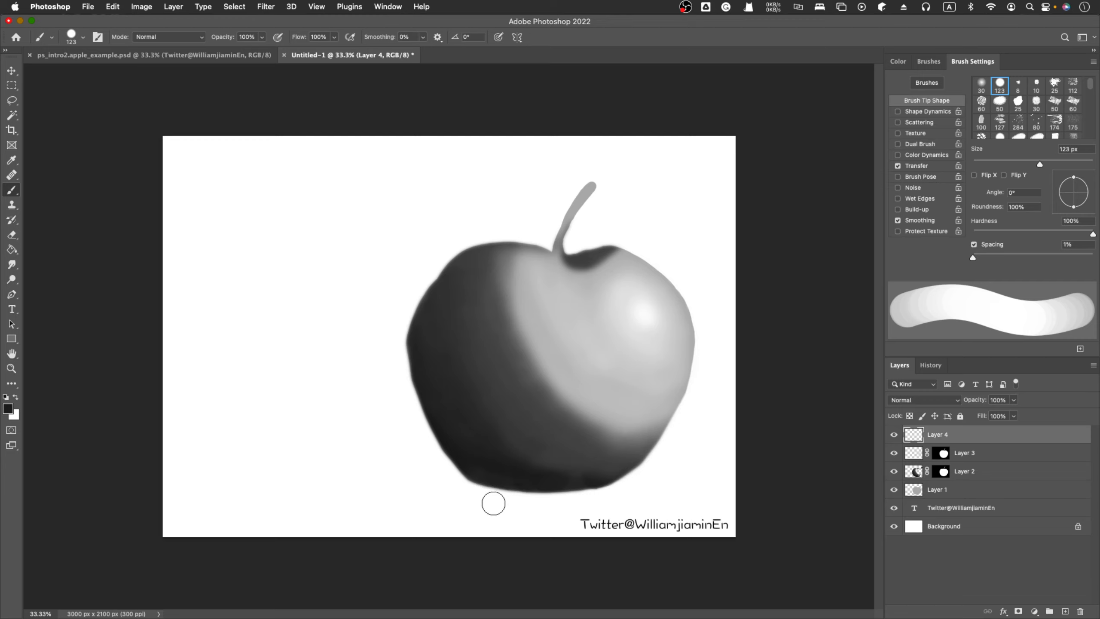
Paint a wide, flat dark shadow beneath the apple on Layer 4 and trim its ends and edges with the 50 px eraser
mouse_move(495, 504)
mouse_down()
mouse_move(619, 501)
mouse_move(387, 508)
mouse_move(614, 504)
mouse_move(486, 496)
mouse_move(393, 509)
mouse_move(536, 493)
mouse_move(514, 497)
mouse_move(624, 500)
mouse_up()
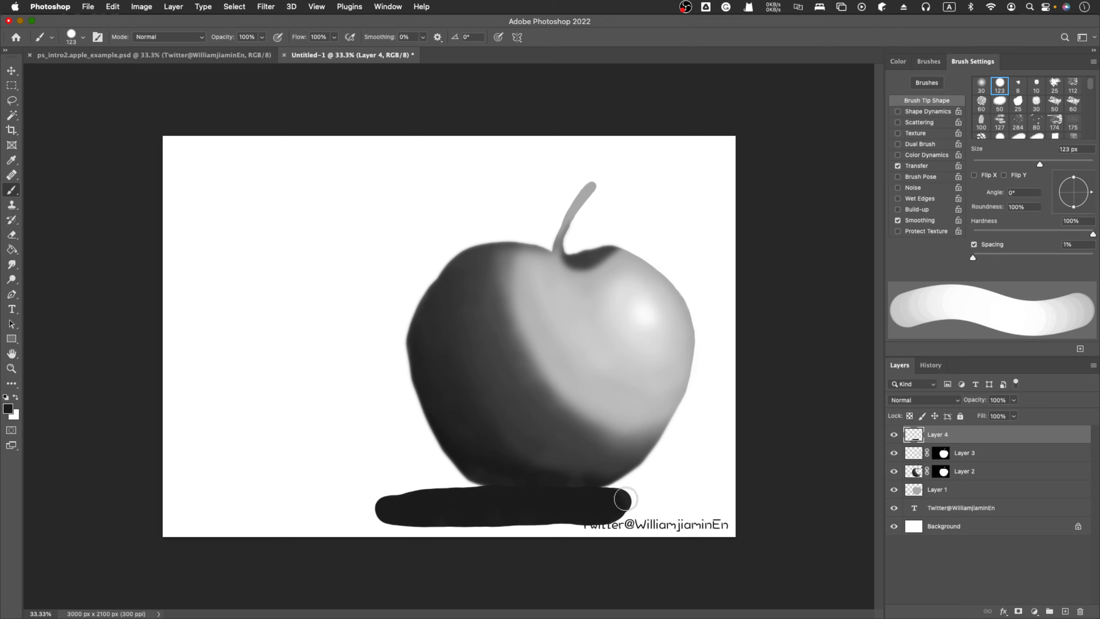
key(e)
mouse_move(624, 499)
mouse_down()
mouse_move(622, 486)
mouse_move(625, 507)
mouse_move(617, 485)
mouse_move(621, 513)
mouse_move(604, 504)
mouse_up()
mouse_move(400, 528)
mouse_down()
mouse_move(629, 513)
mouse_move(578, 521)
mouse_up()
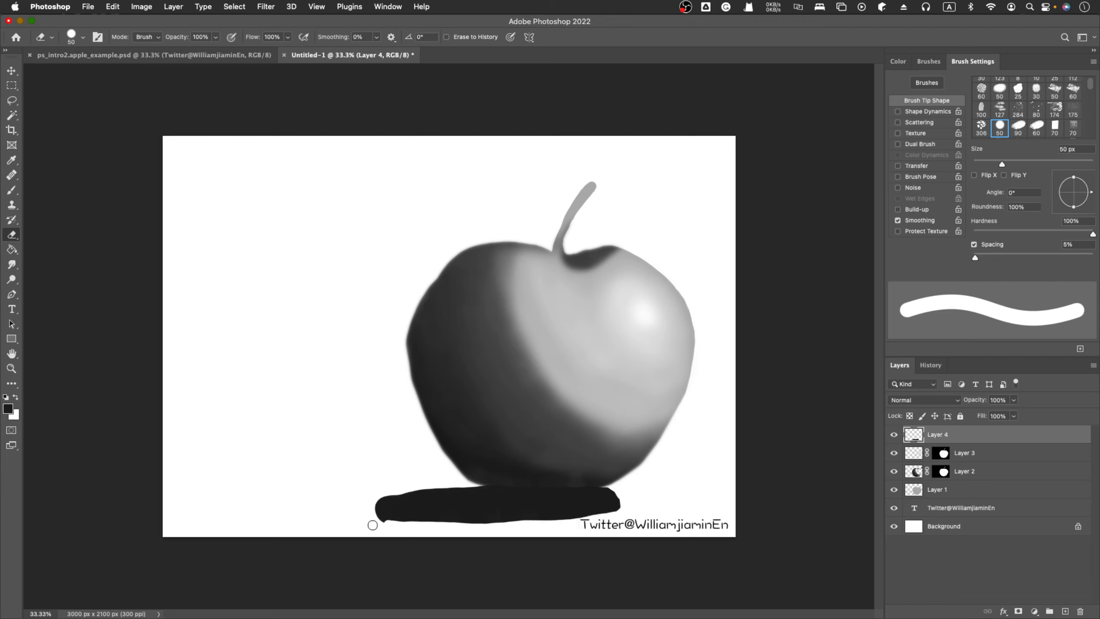
drag(378, 525, 373, 501)
mouse_move(374, 501)
mouse_down()
mouse_move(459, 485)
mouse_move(472, 466)
mouse_up()
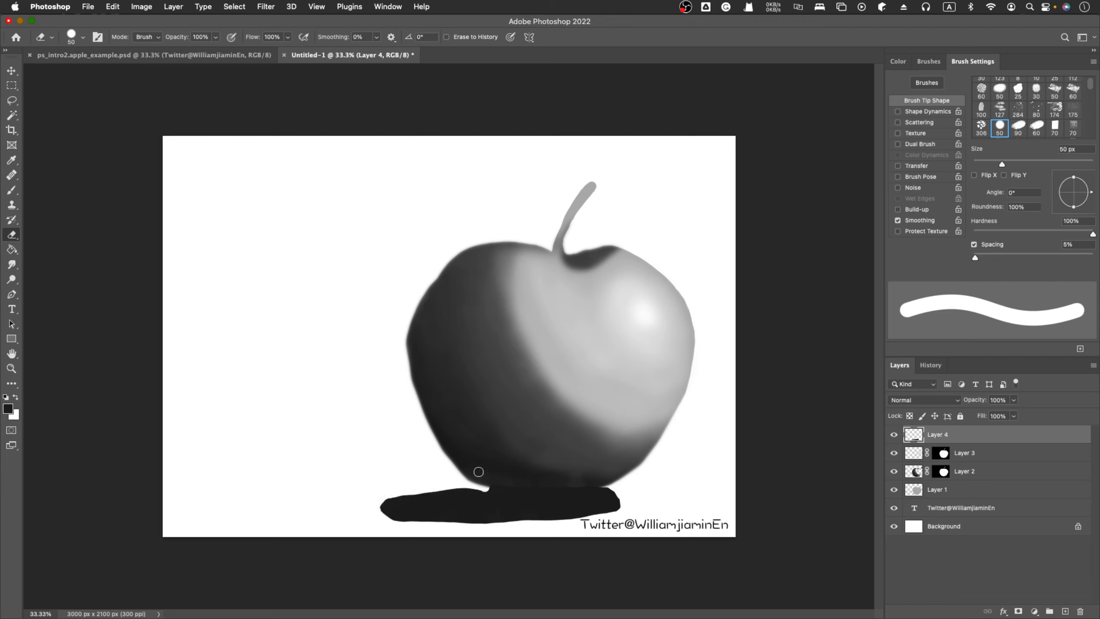
Undo the last eraser stroke and move Layer 4 below Layer 1 so the shadow lies behind the apple
key(super+z)
drag(933, 436, 940, 496)
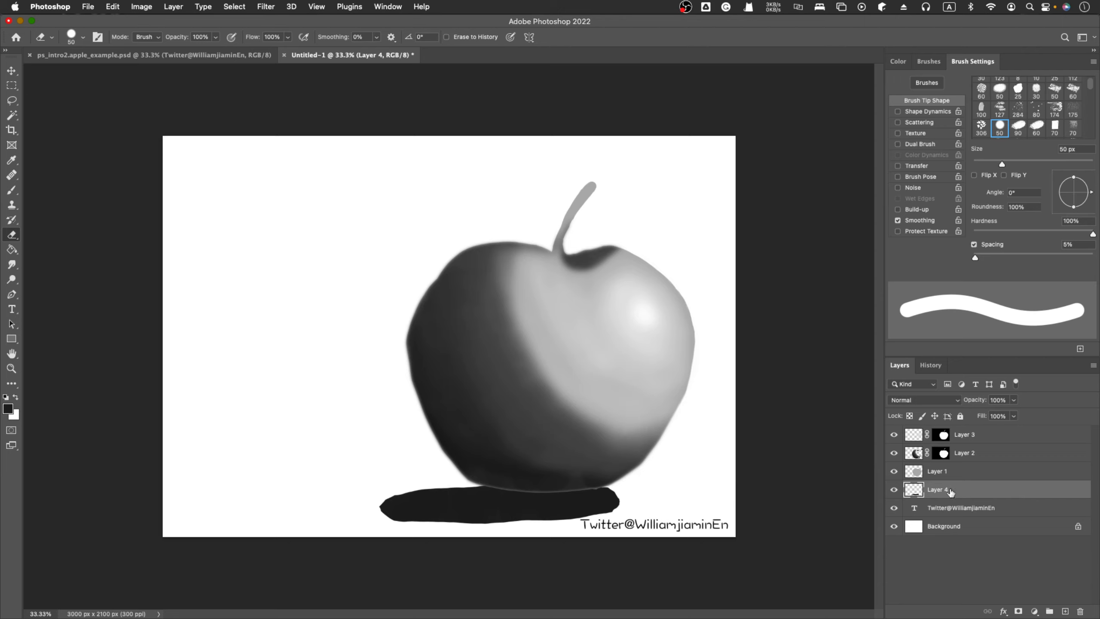
mouse_move(950, 490)
mouse_down()
mouse_move(948, 470)
mouse_move(953, 494)
mouse_up()
Set the eraser to the soft round tip at 60 px and 59% opacity, and try softening the shadow's edge under the apple
scroll(1027, 117, up, 1)
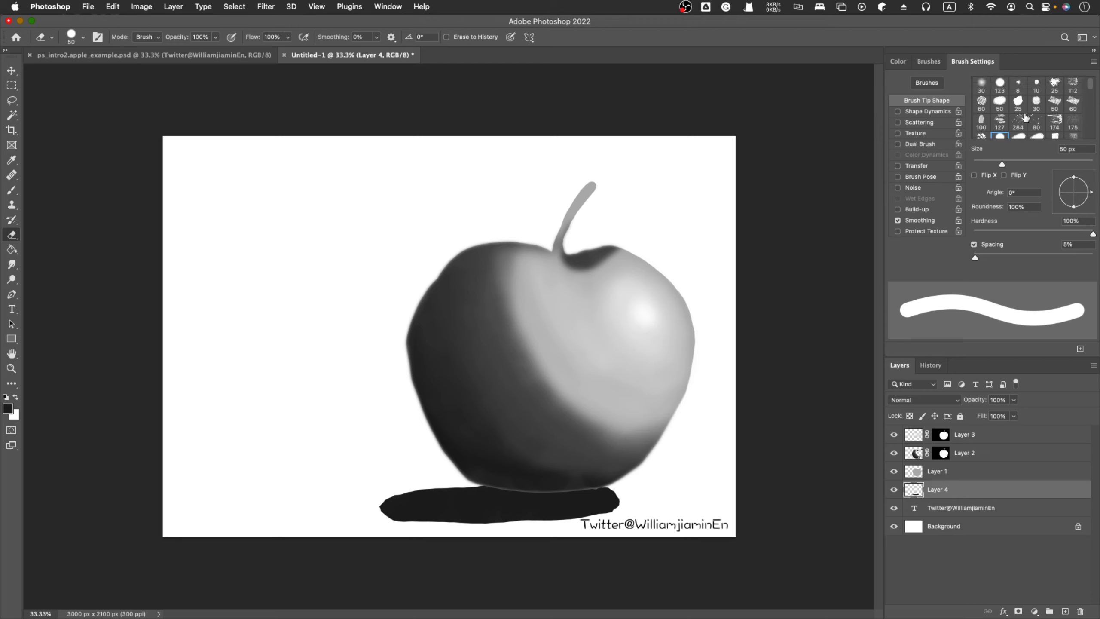
click(981, 85)
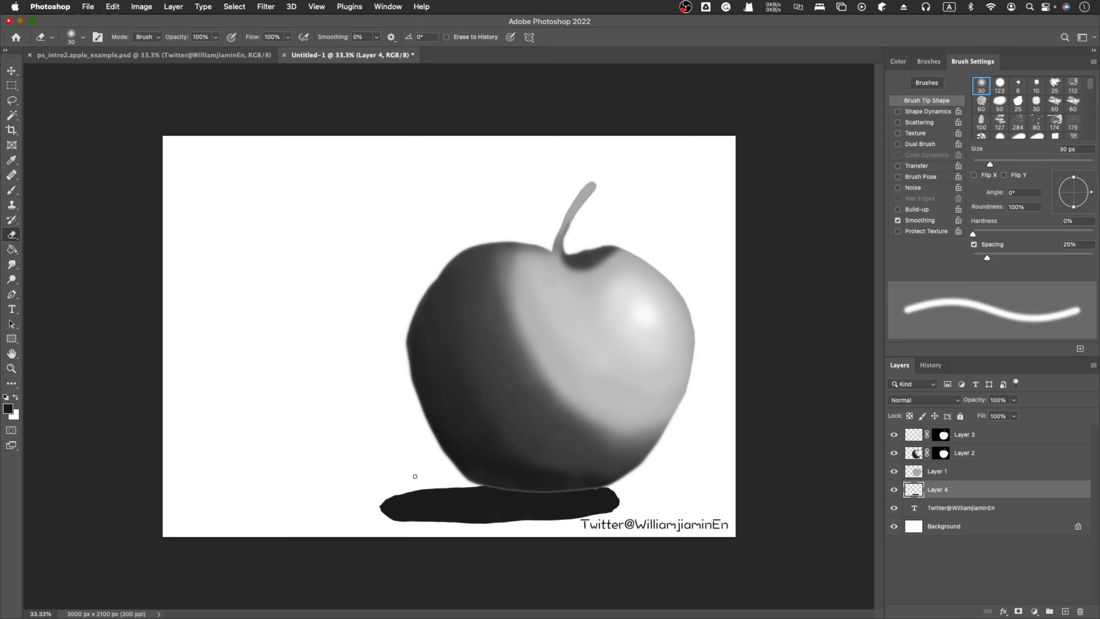
click(216, 38)
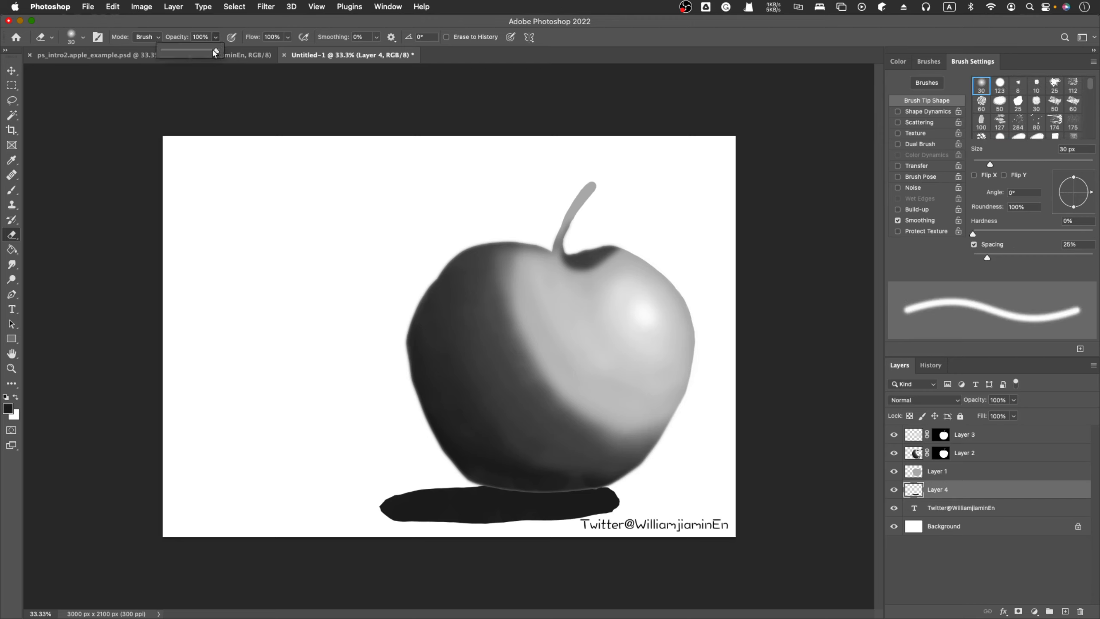
drag(215, 52, 196, 53)
key(bracketright)
key(bracketright)
key(bracketright)
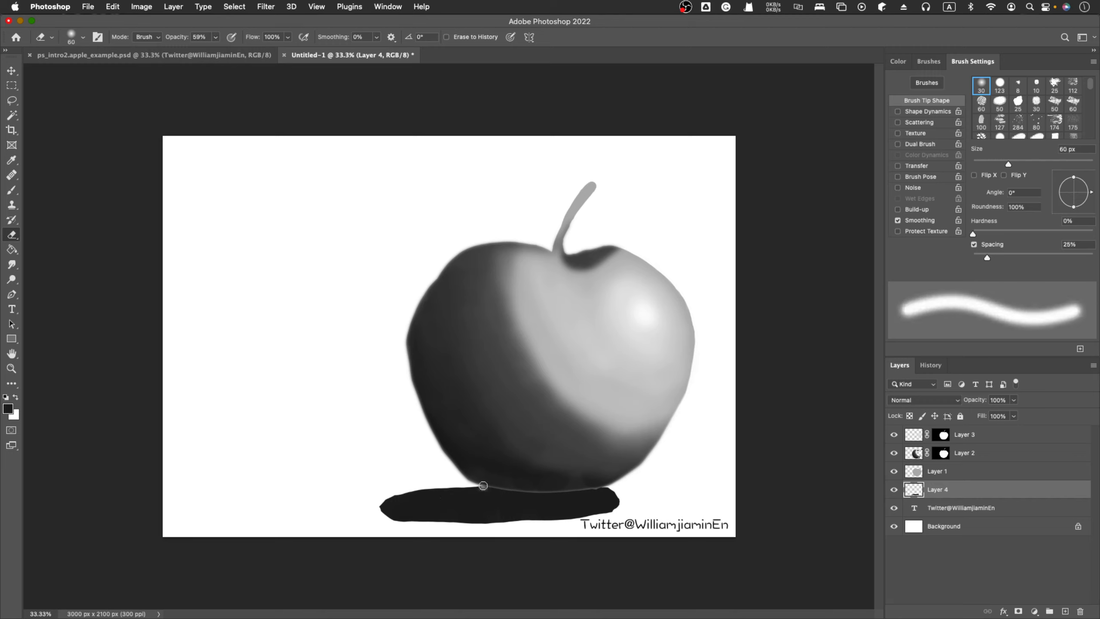
drag(483, 485, 481, 487)
key(super+z)
Sample a dark grey from the apple's shaded lower part and try a stroke of it along the shadow's upper edge on Layer 4
click(915, 453)
key(i)
click(521, 434)
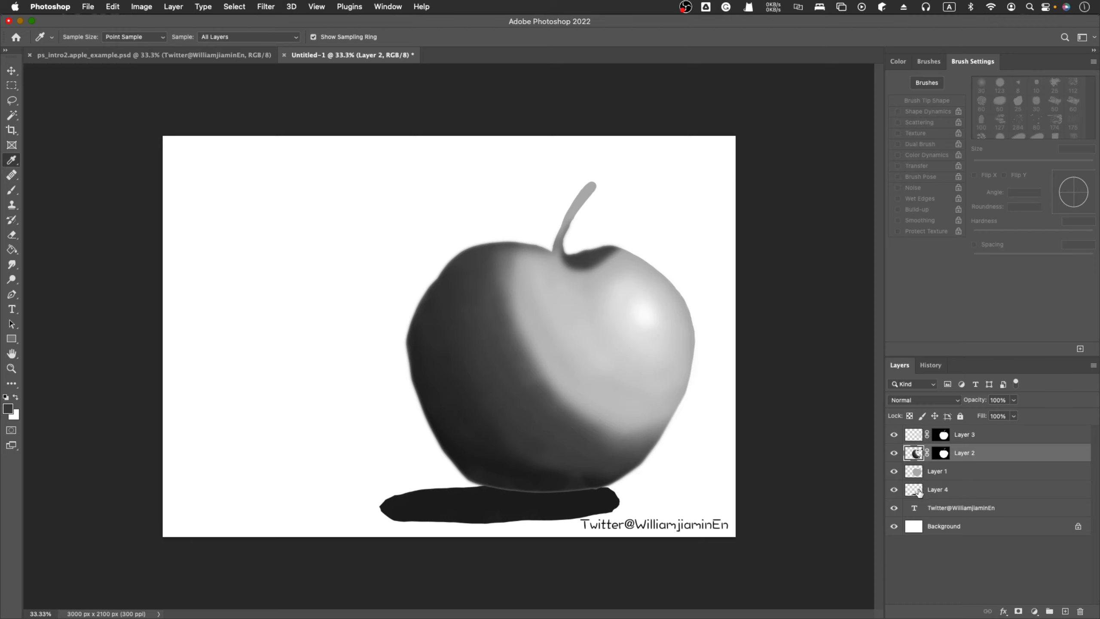
click(916, 490)
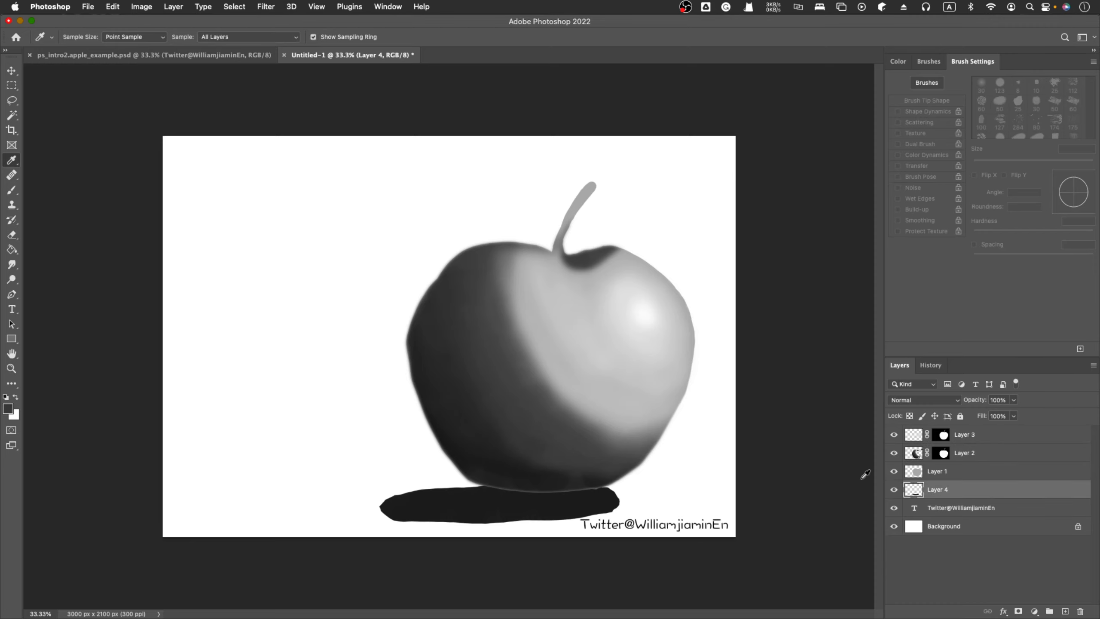
key(b)
drag(467, 488, 475, 486)
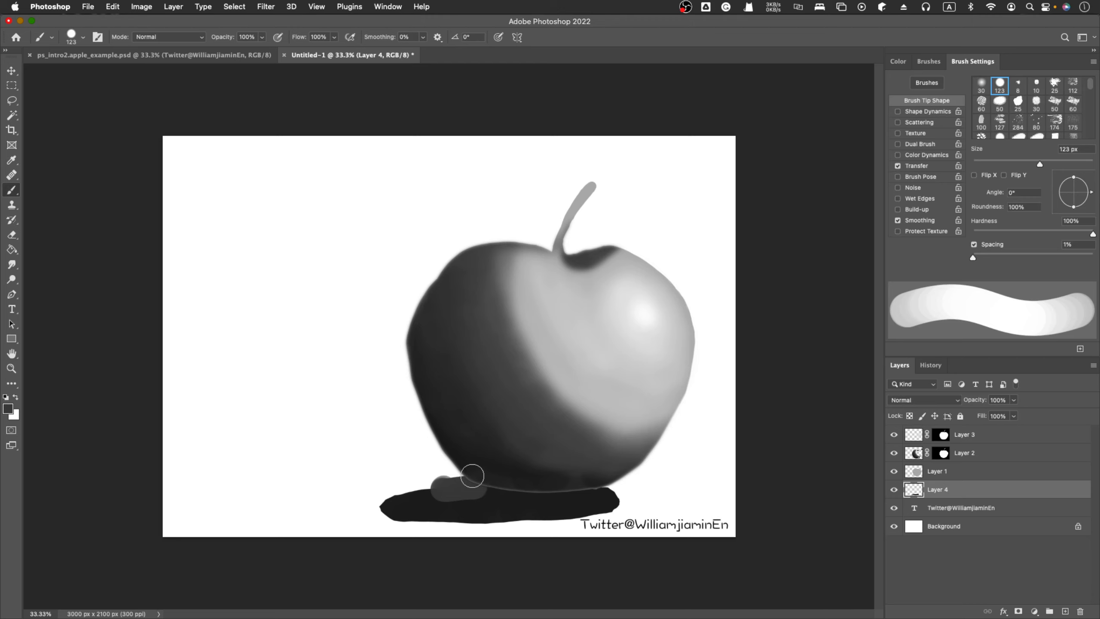
key(super+z)
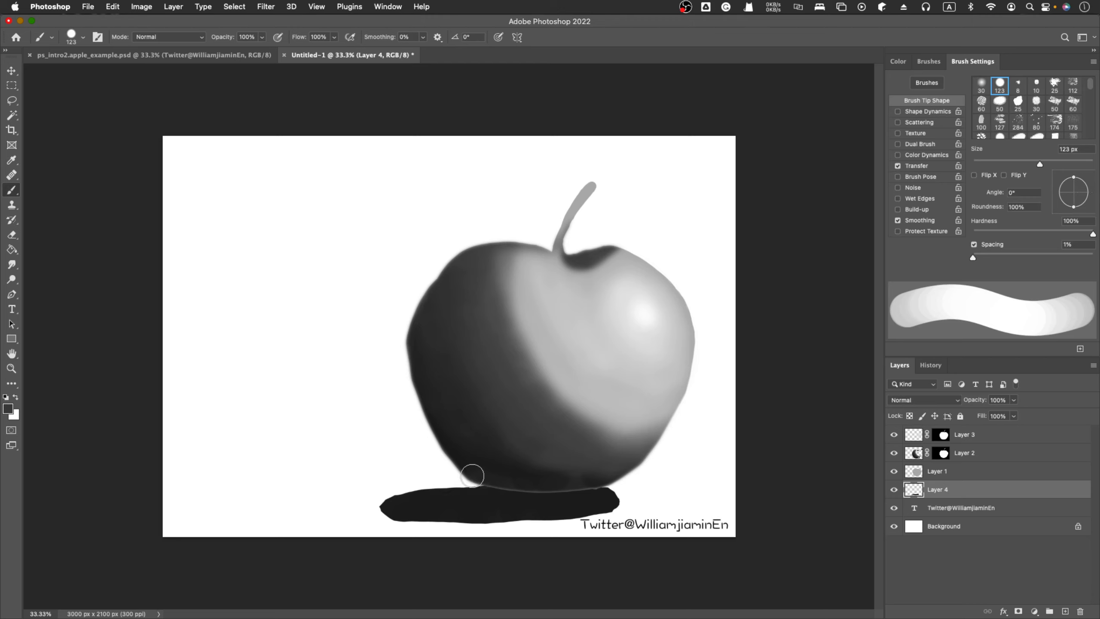
Set the brush to the soft round tip at 45 px with 1% spacing and 27% opacity
key(bracketleft)
key(bracketleft)
key(bracketleft)
key(bracketleft)
key(bracketleft)
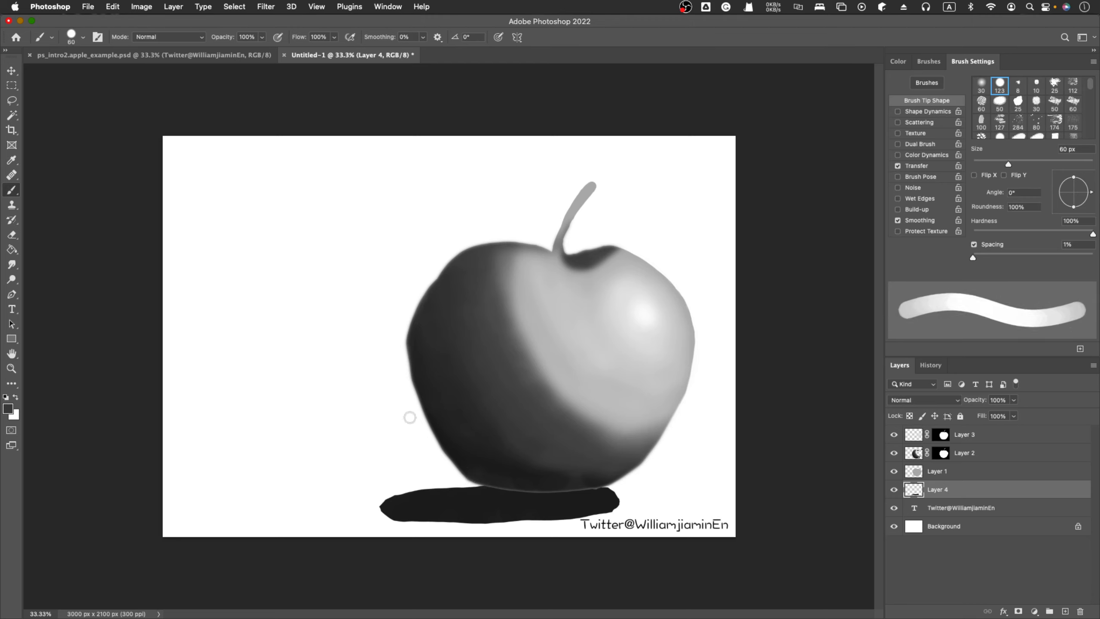
click(981, 85)
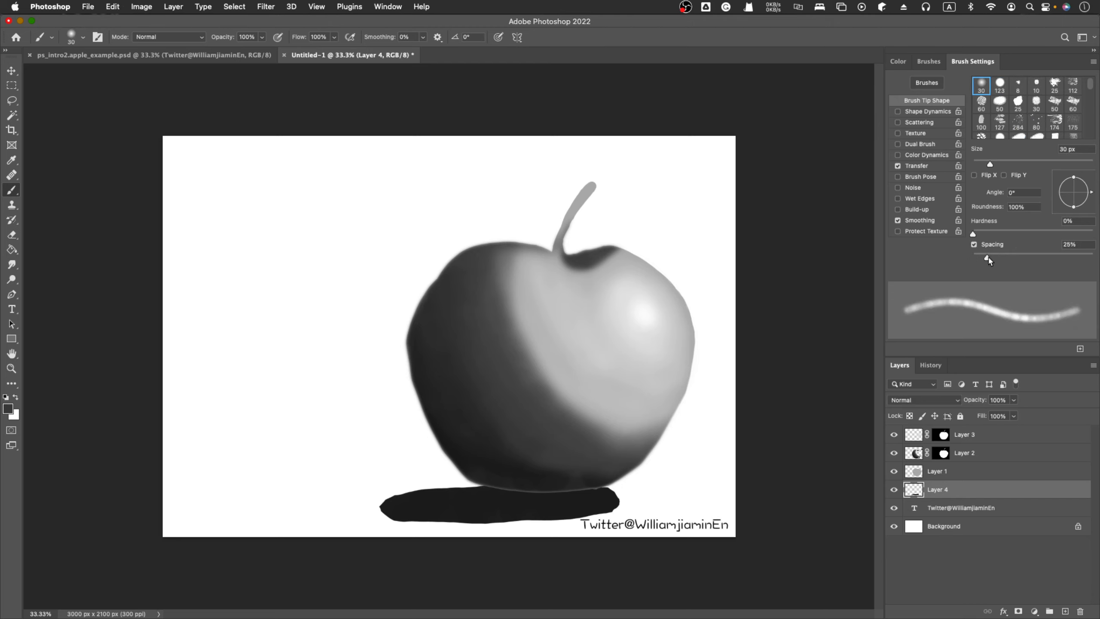
drag(985, 259, 973, 259)
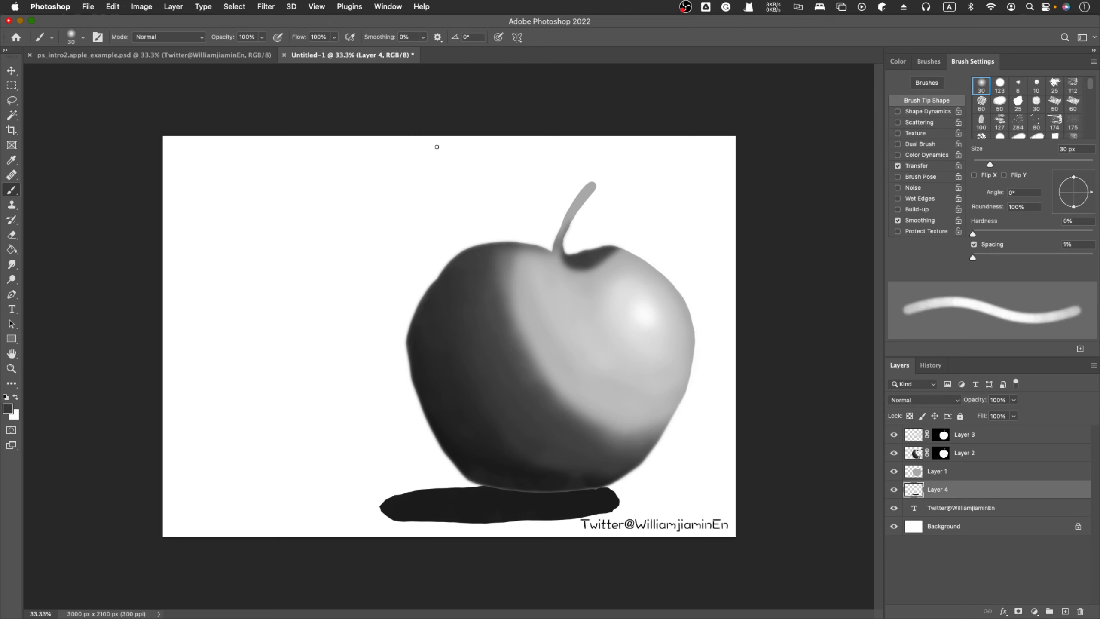
click(262, 37)
drag(266, 49, 219, 52)
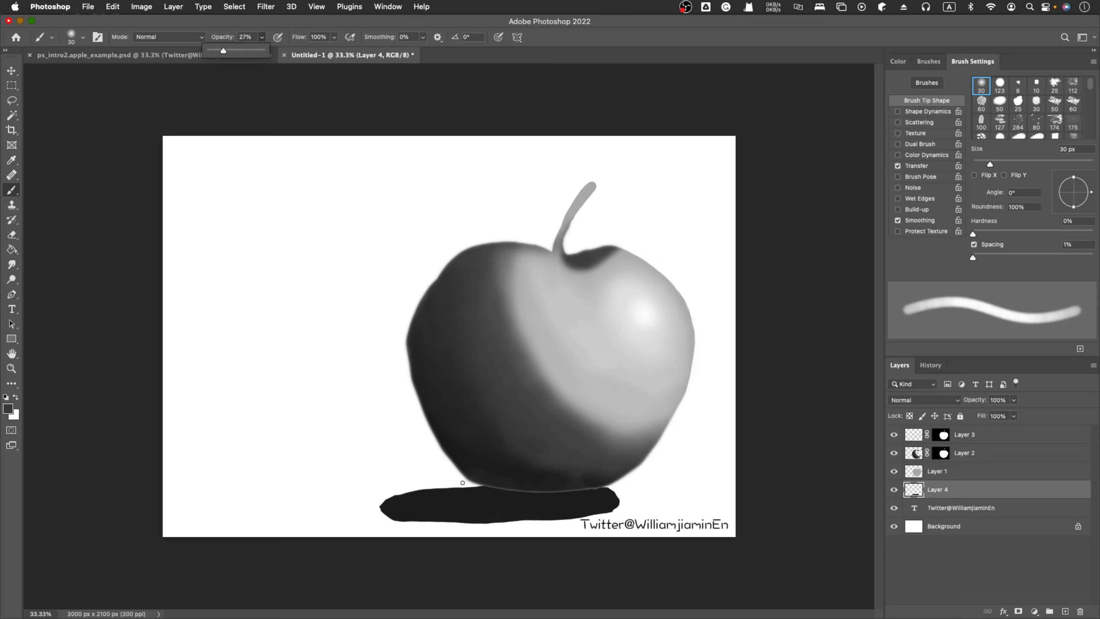
key(bracketright)
key(bracketright)
key(bracketright)
Try soft dark grey strokes around the shadow's left end on Layer 4, and set the foreground colour's brightness to 0%
mouse_move(468, 483)
mouse_down()
mouse_move(439, 487)
mouse_move(467, 485)
mouse_move(420, 485)
mouse_move(397, 494)
mouse_move(430, 486)
mouse_move(388, 504)
mouse_move(428, 480)
mouse_move(392, 498)
mouse_move(384, 508)
mouse_move(395, 519)
mouse_move(394, 497)
mouse_up()
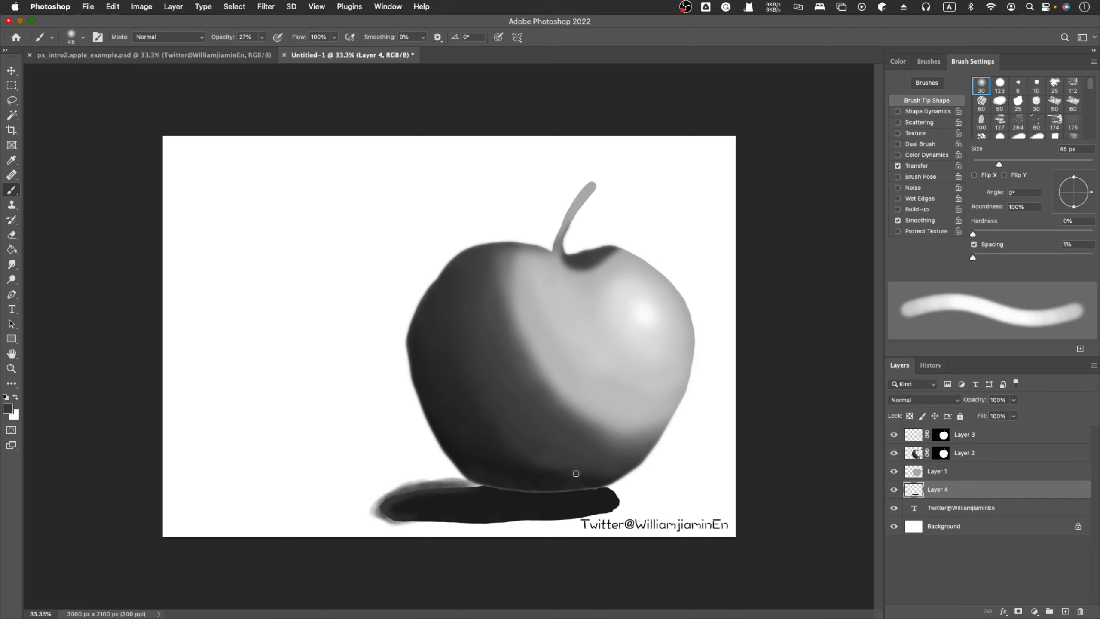
click(897, 61)
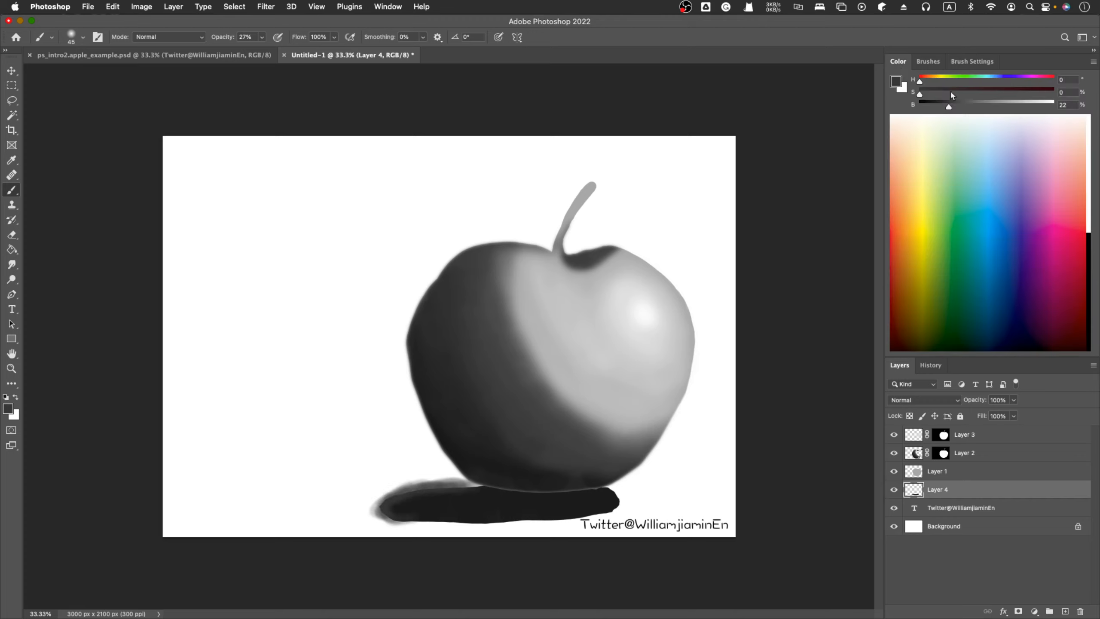
drag(948, 107, 919, 107)
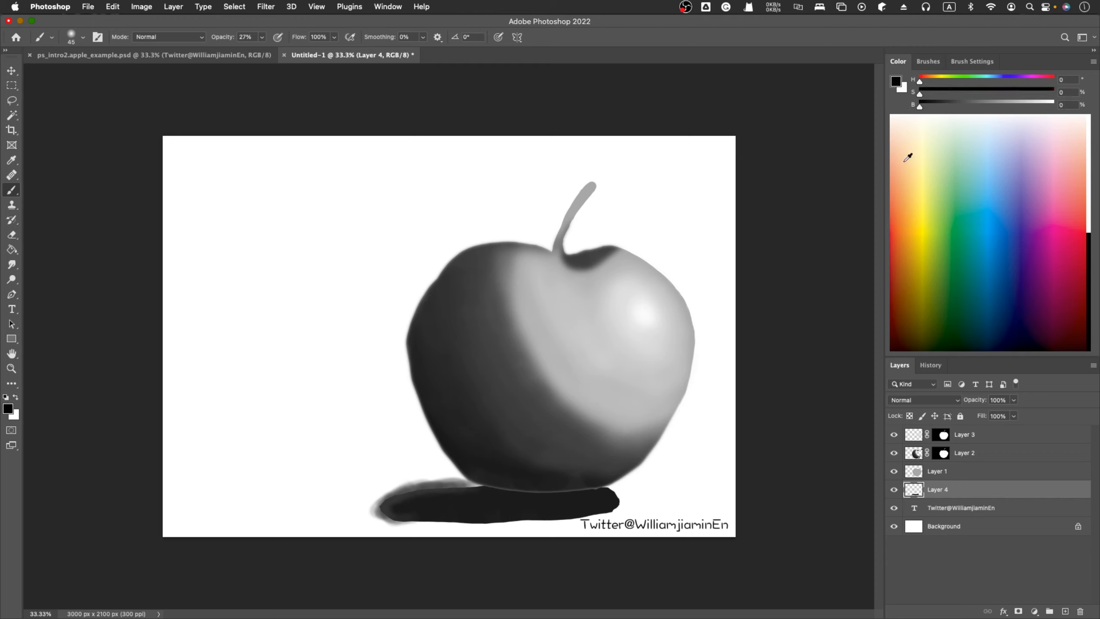
Undo the soft grey strokes around the shadow's left end
key(super+z)
key(super+z)
key(super+z)
key(super+z)
key(super+z)
key(super+z)
key(super+z)
key(super+z)
key(super+z)
key(super+z)
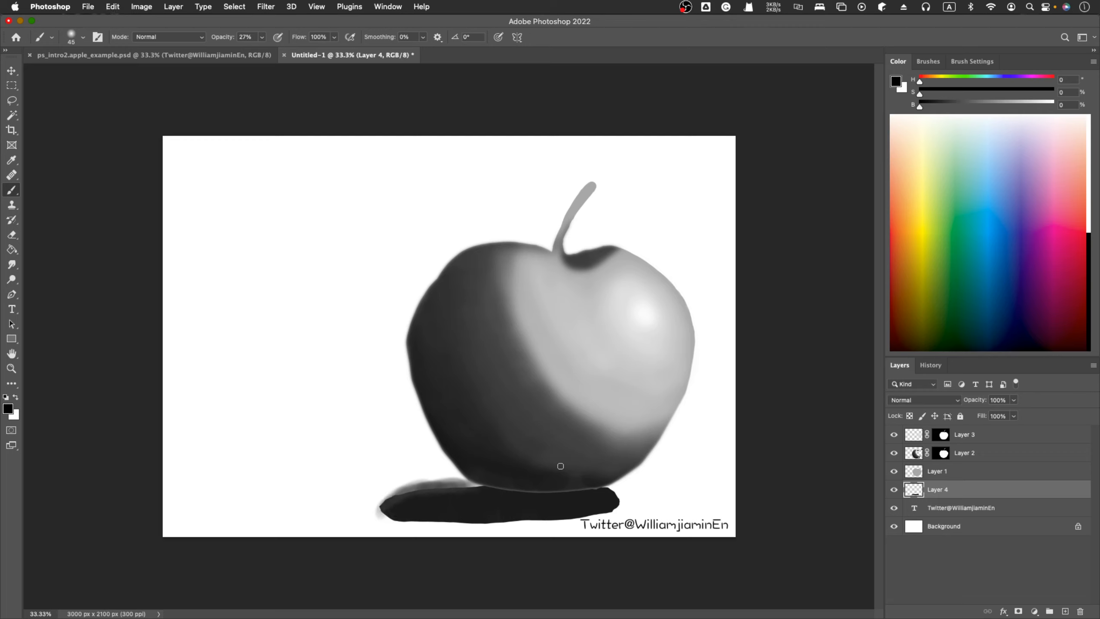
key(super+z)
key(super+z)
key(super+z)
key(super+z)
key(super+z)
key(super+z)
key(super+z)
key(super+z)
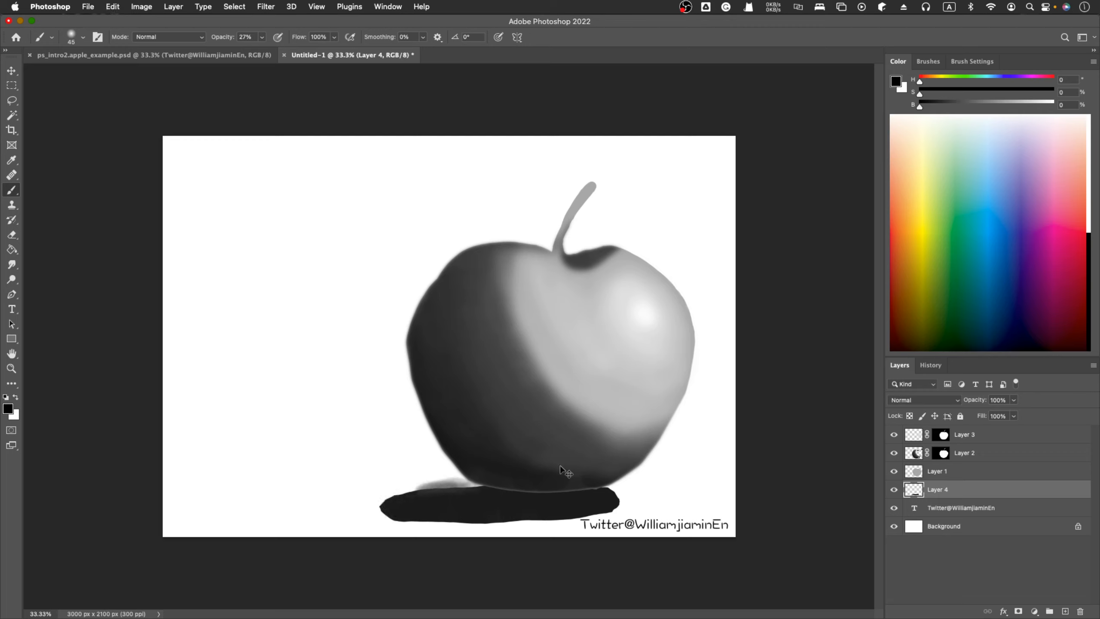
key(super+z)
key(super+z)
Try soft black strokes along the shadow's upper-left edge, and undo all the soft strokes around it
mouse_move(376, 507)
mouse_down()
mouse_move(376, 480)
mouse_move(382, 501)
mouse_move(475, 481)
mouse_move(458, 479)
mouse_up()
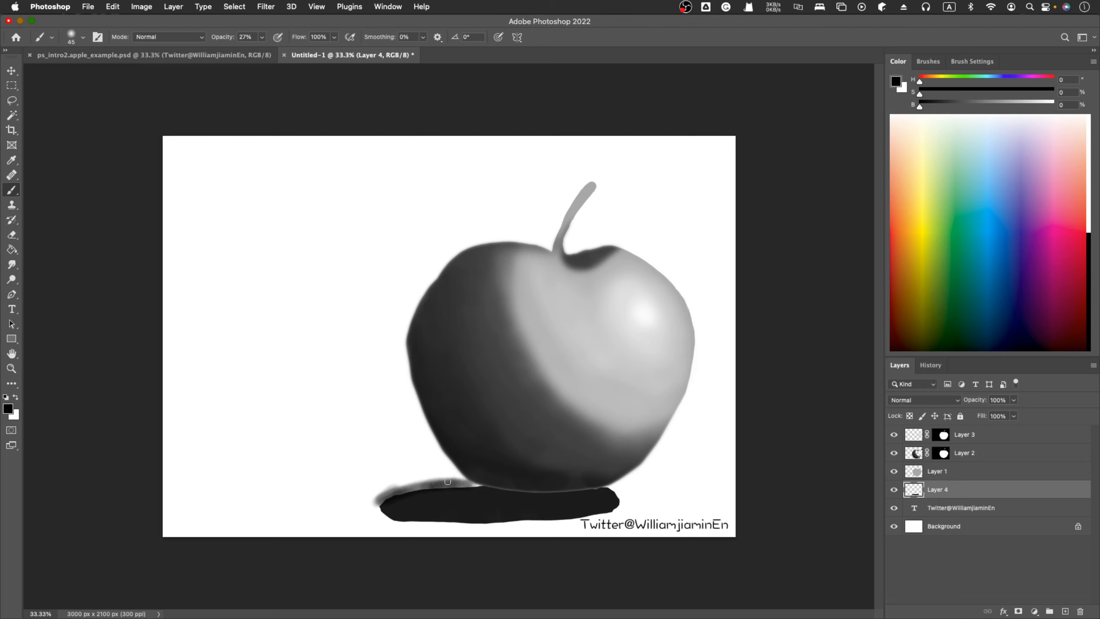
key(super+z)
key(super+z)
key(super+z)
key(super+z)
key(super+z)
key(super+z)
key(super+z)
key(super+z)
key(super+z)
key(super+z)
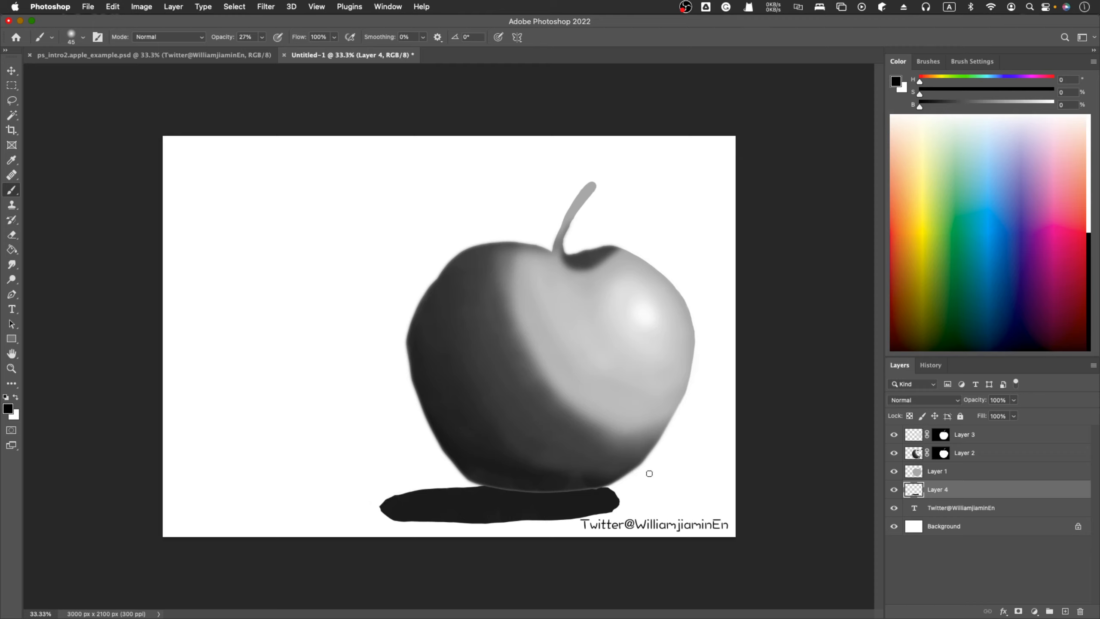
Sample the shadow's own dark grey as the brush colour, and try a short stroke along its upper-left edge
key(i)
click(477, 498)
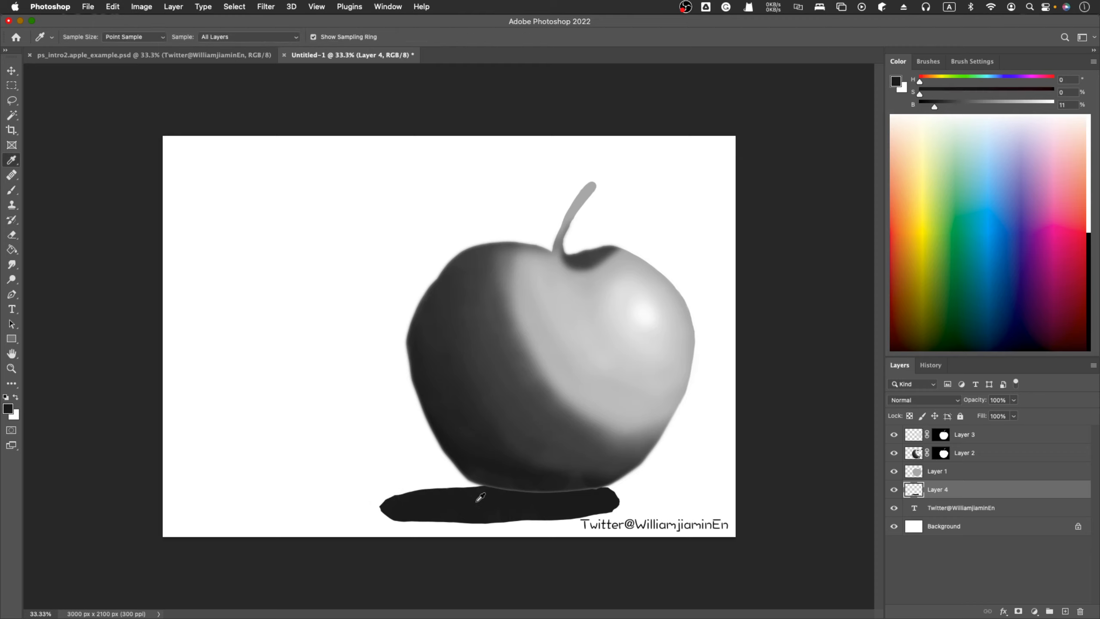
key(b)
drag(400, 491, 423, 491)
key(super+z)
key(super+z)
key(super+z)
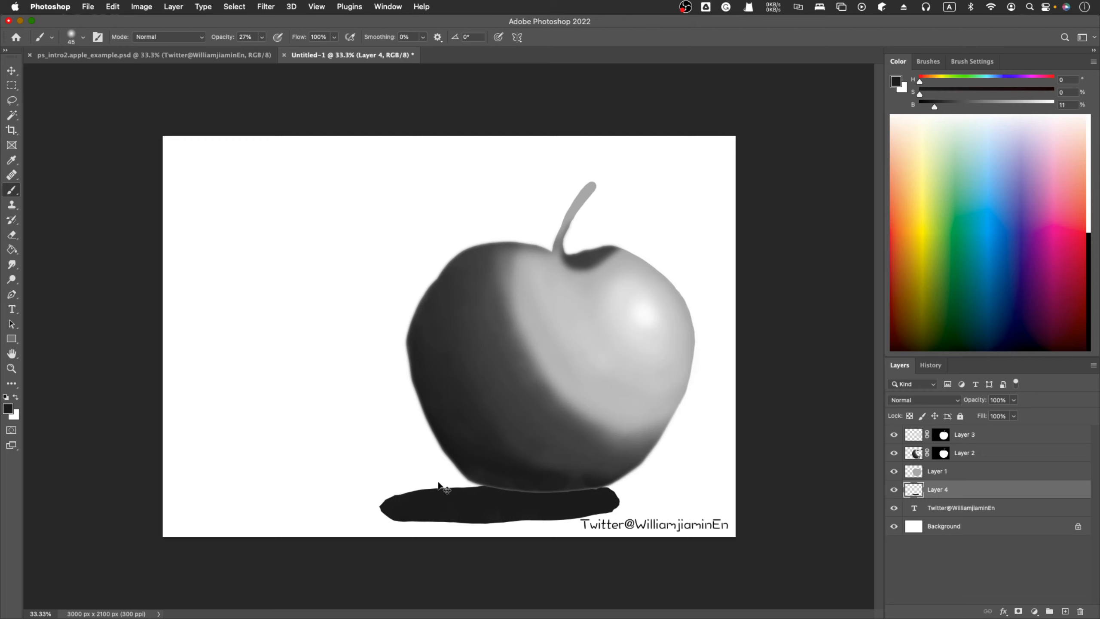
Paint soft dark grey strokes around the shadow's outline on Layer 4 to widen it and feather its edges
key(super+])
key(super+[)
mouse_move(439, 482)
mouse_down()
mouse_move(481, 486)
mouse_move(406, 490)
mouse_move(483, 486)
mouse_move(427, 490)
mouse_move(460, 487)
mouse_move(456, 478)
mouse_move(401, 500)
mouse_up()
mouse_move(392, 501)
mouse_down()
mouse_move(381, 509)
mouse_move(460, 521)
mouse_move(413, 521)
mouse_move(463, 522)
mouse_move(406, 514)
mouse_move(474, 514)
mouse_move(443, 520)
mouse_move(473, 516)
mouse_move(451, 510)
mouse_move(470, 523)
mouse_move(448, 519)
mouse_move(551, 516)
mouse_move(439, 519)
mouse_move(622, 507)
mouse_move(557, 517)
mouse_move(617, 499)
mouse_move(604, 490)
mouse_move(614, 506)
mouse_move(465, 516)
mouse_move(521, 516)
mouse_up()
mouse_move(598, 502)
mouse_down()
mouse_move(564, 512)
mouse_move(572, 505)
mouse_up()
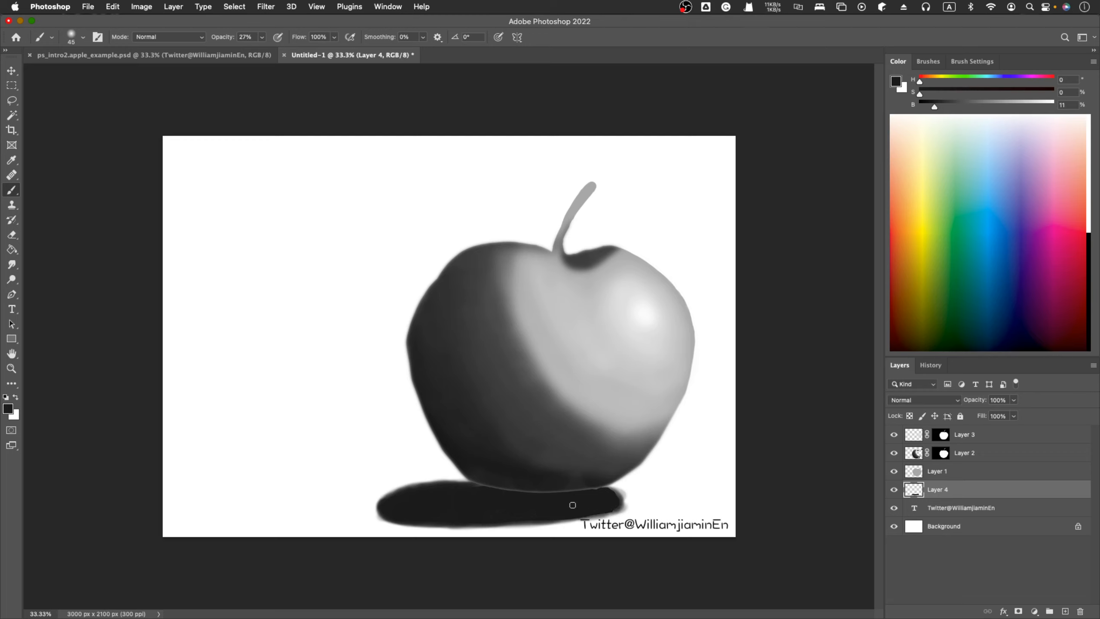
drag(425, 519, 454, 508)
mouse_move(542, 505)
mouse_down()
mouse_move(596, 503)
mouse_move(576, 516)
mouse_move(615, 501)
mouse_move(603, 494)
mouse_up()
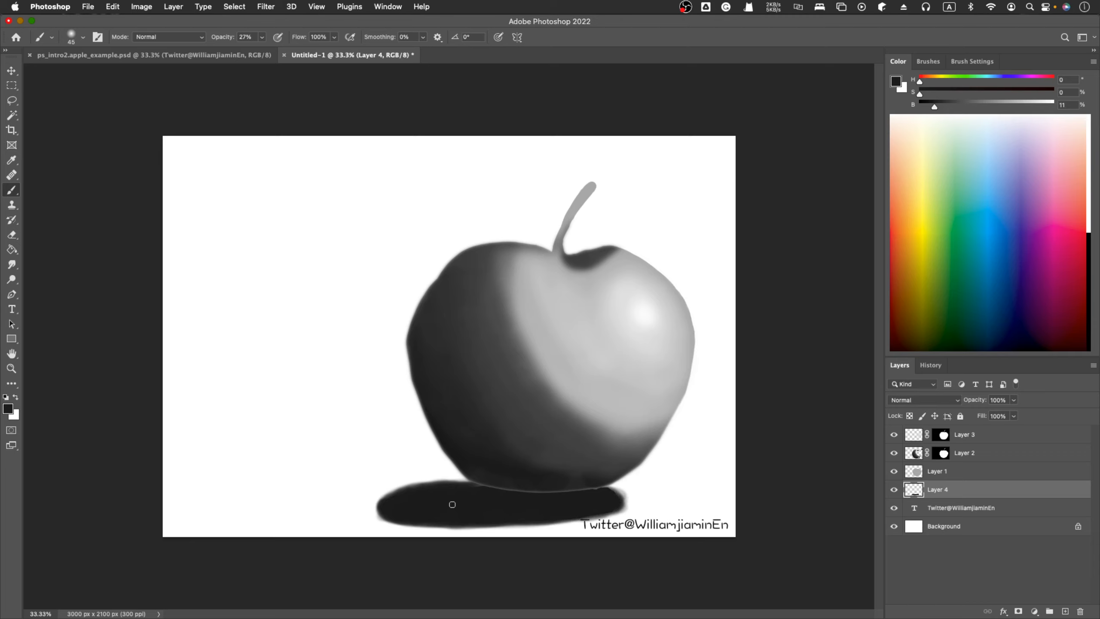
Extend the shadow's left end into a rounded taper and even out its lower edge with soft strokes
mouse_move(383, 507)
mouse_down()
mouse_move(364, 513)
mouse_move(381, 508)
mouse_up()
key(super+z)
mouse_move(366, 506)
mouse_down()
mouse_move(380, 512)
mouse_move(370, 513)
mouse_move(379, 500)
mouse_move(371, 507)
mouse_move(398, 516)
mouse_move(382, 500)
mouse_move(440, 486)
mouse_move(372, 503)
mouse_move(390, 521)
mouse_move(471, 509)
mouse_up()
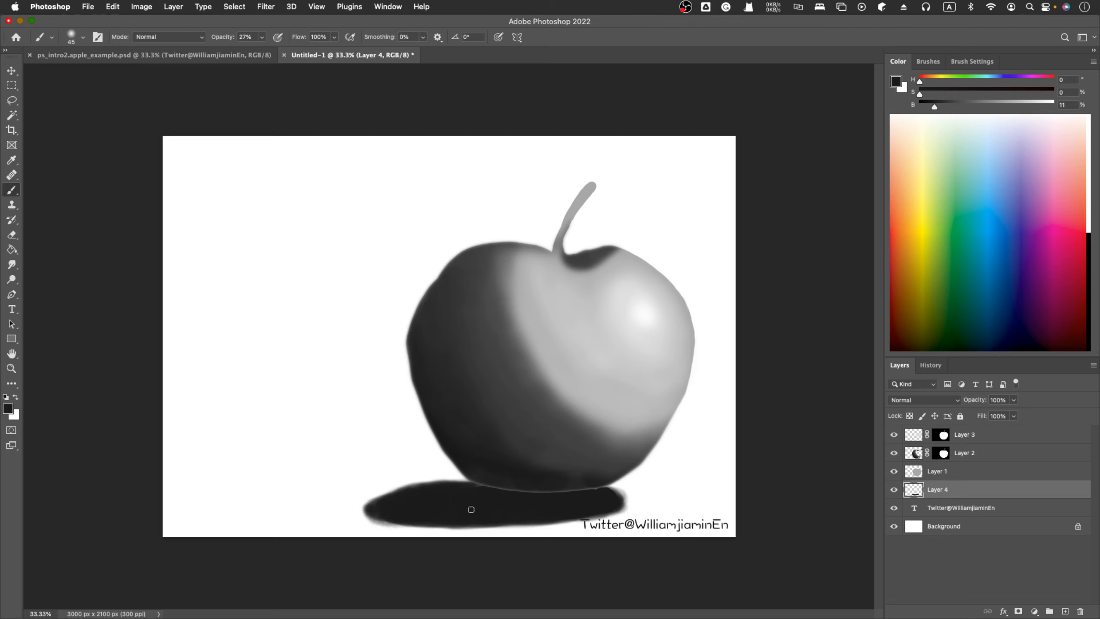
mouse_move(546, 513)
mouse_down()
mouse_move(437, 526)
mouse_move(454, 511)
mouse_up()
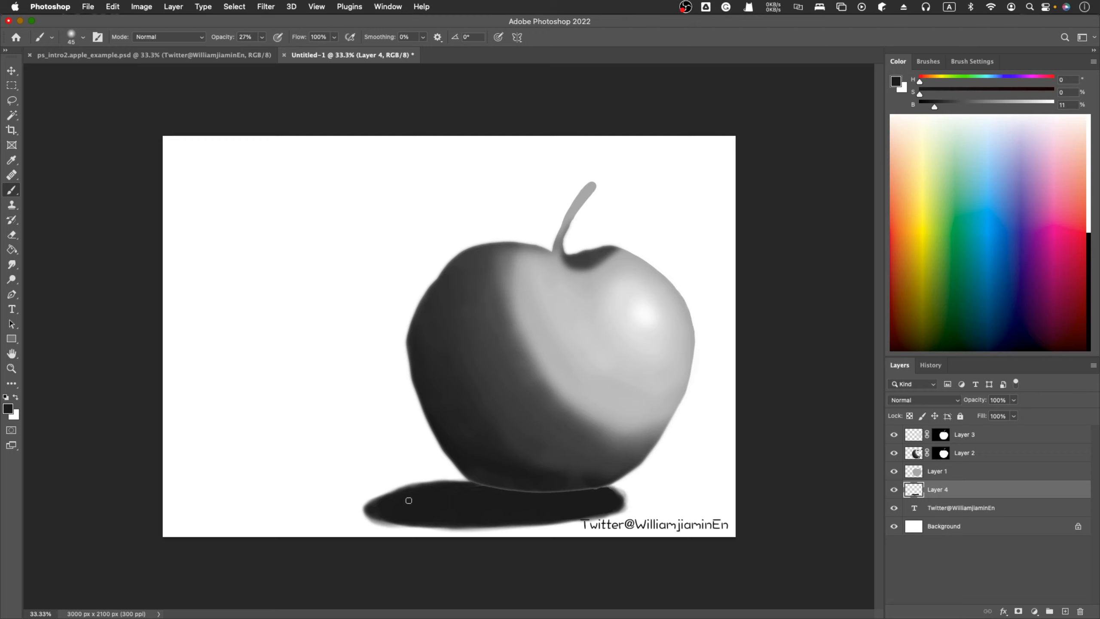
mouse_move(406, 518)
mouse_down()
mouse_move(441, 507)
mouse_move(451, 525)
mouse_move(581, 519)
mouse_up()
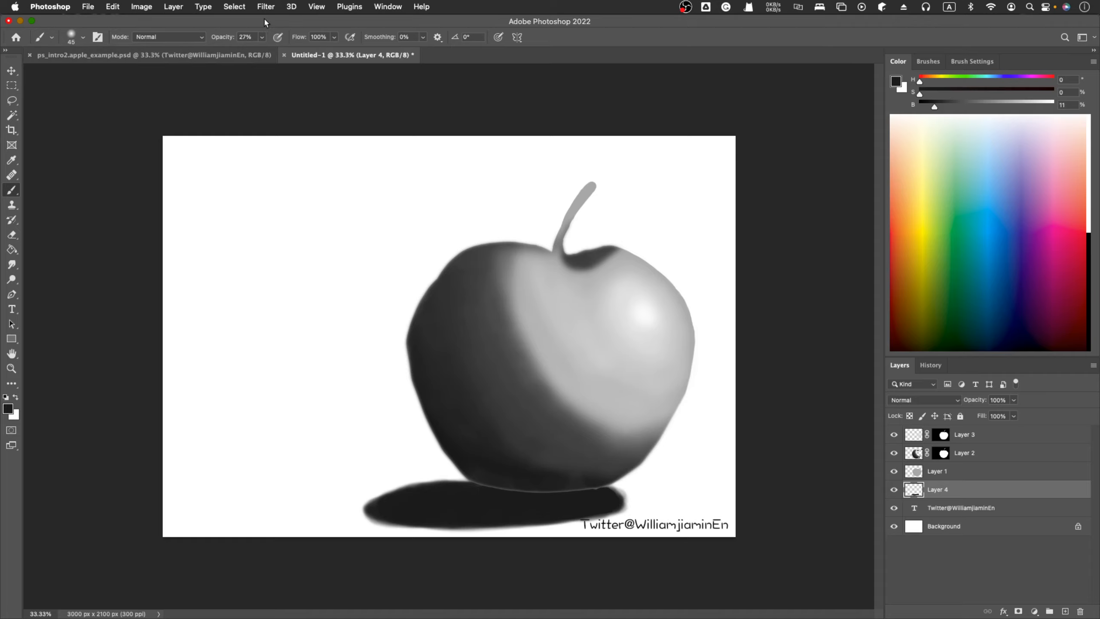
Apply a Gaussian Blur with a 9.3 px radius to the shadow on Layer 4
click(266, 7)
mouse_move(358, 150)
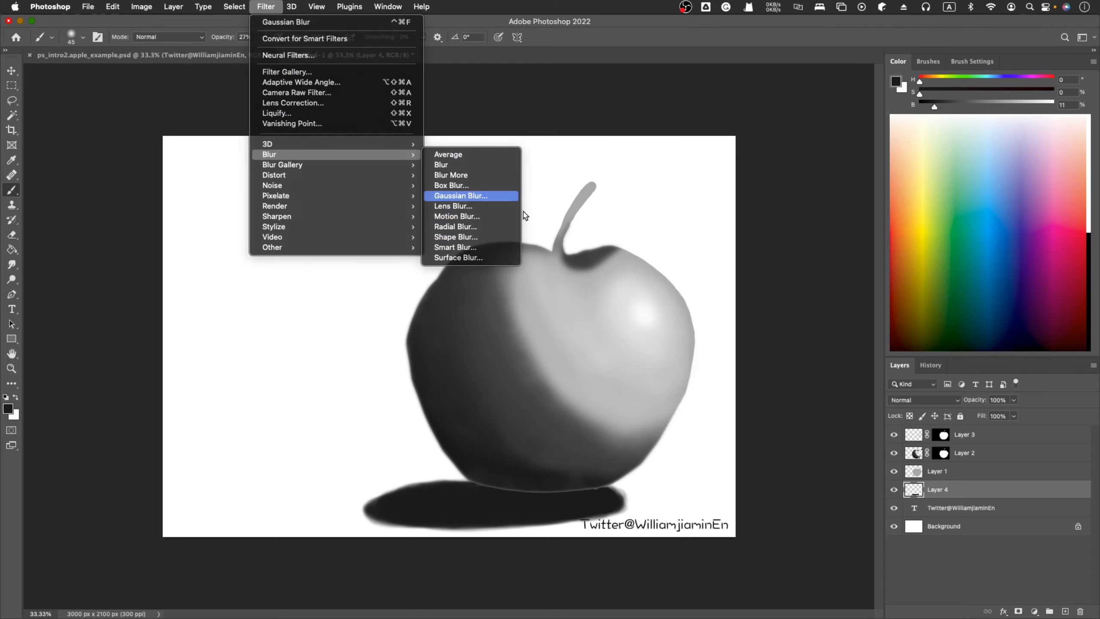
click(511, 196)
mouse_move(726, 313)
mouse_down()
mouse_move(706, 316)
mouse_move(740, 317)
mouse_up()
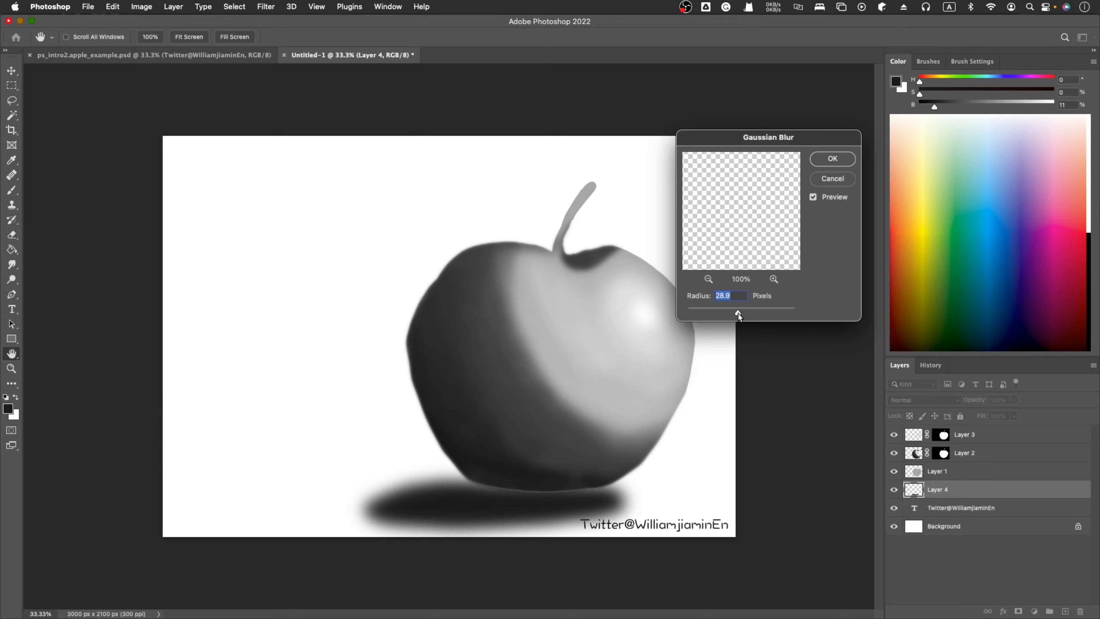
mouse_move(738, 314)
mouse_down()
mouse_move(765, 315)
mouse_move(715, 315)
mouse_move(726, 314)
mouse_up()
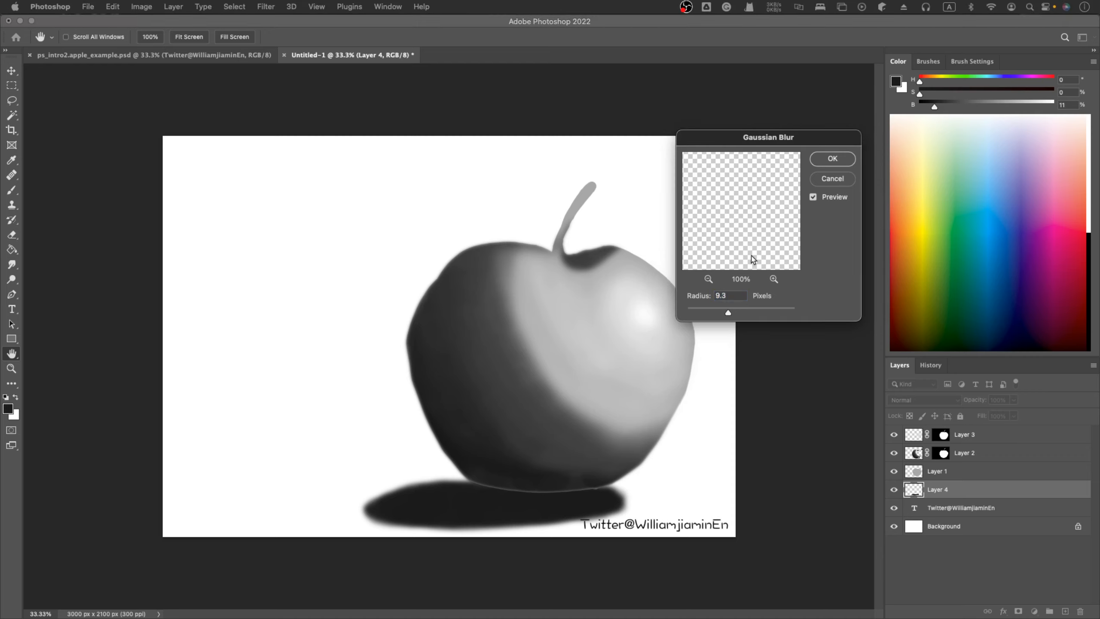
click(952, 484)
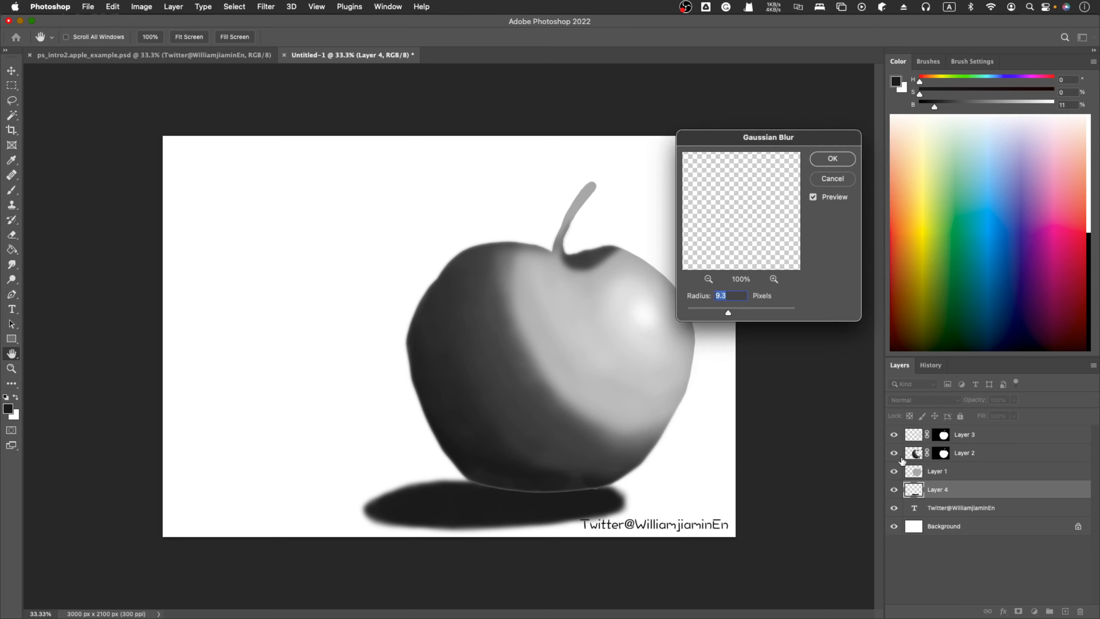
click(830, 162)
double_click(946, 489)
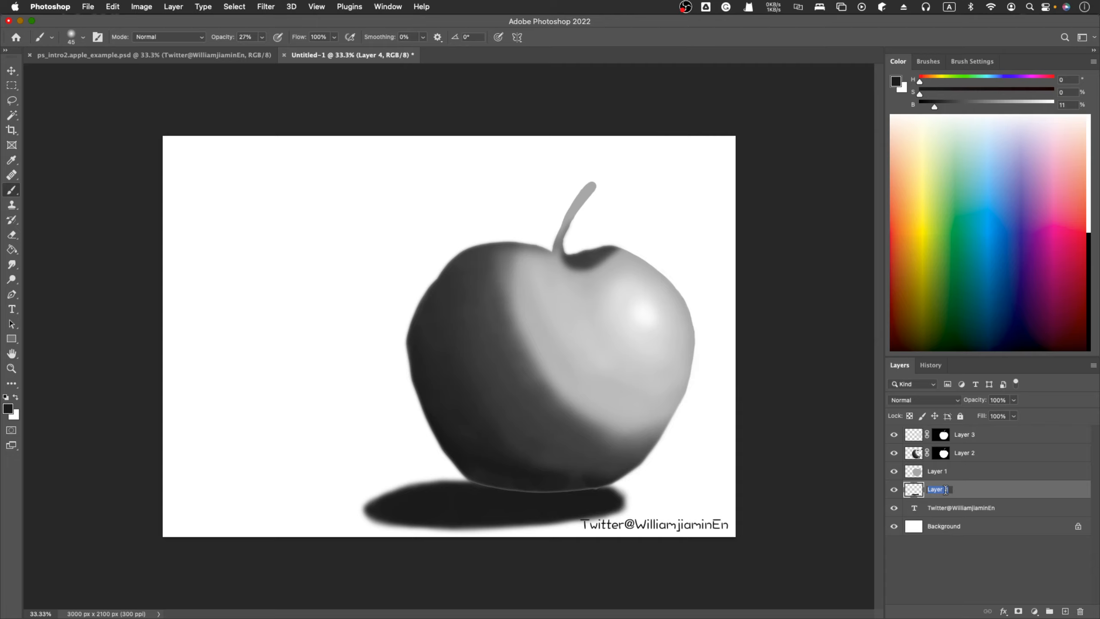
double_click(965, 491)
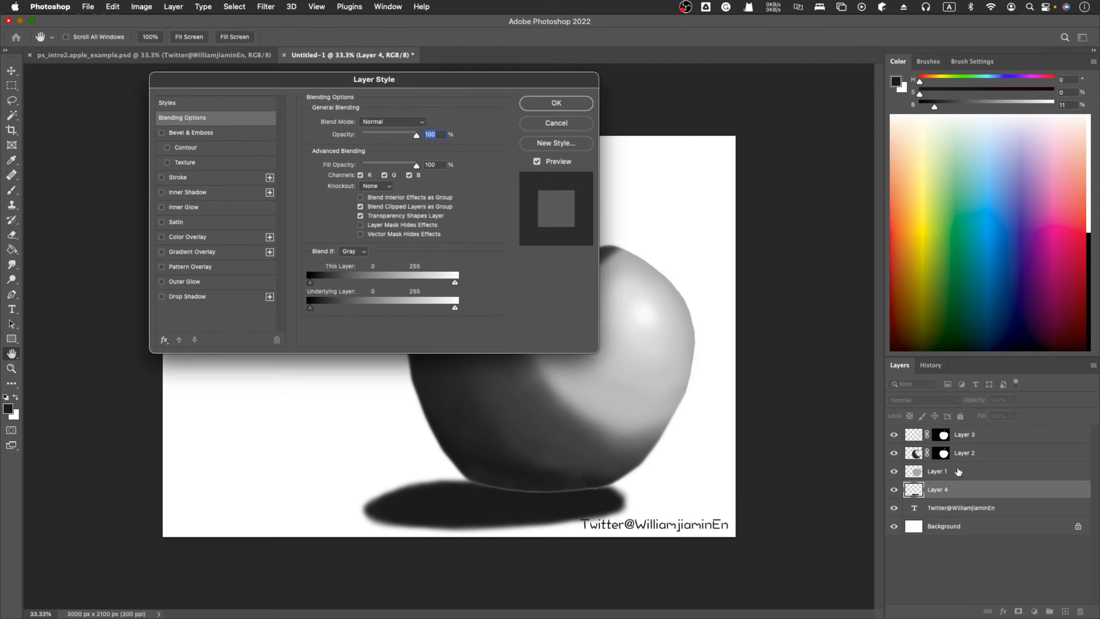
click(571, 122)
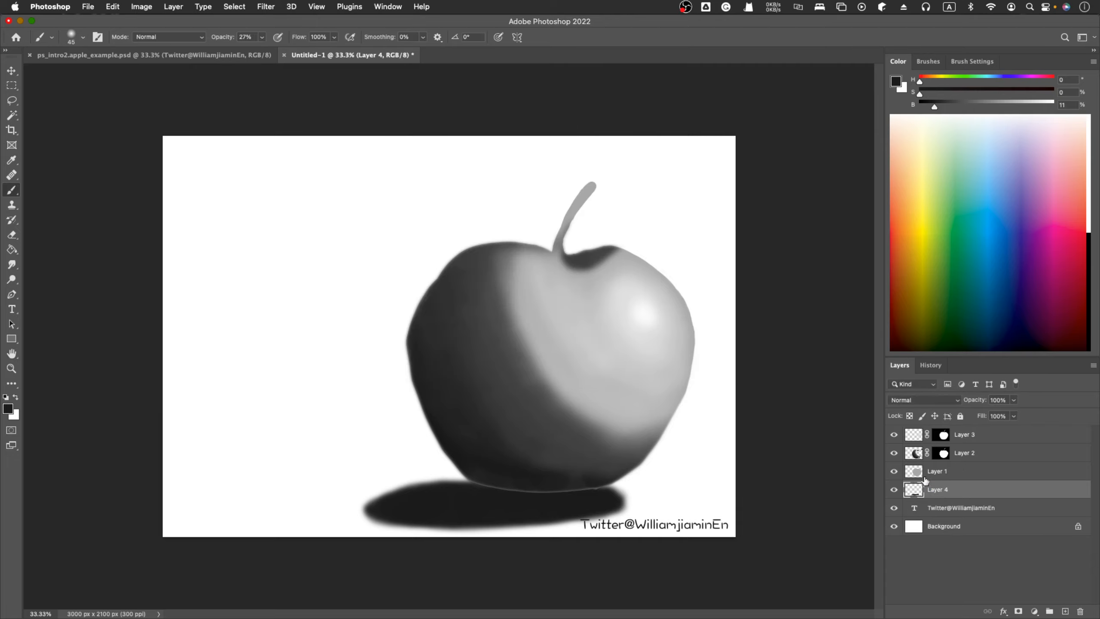
Move Layer 4 above Layer 1 and lengthen the shadow's left end with soft dark strokes
drag(954, 472, 955, 471)
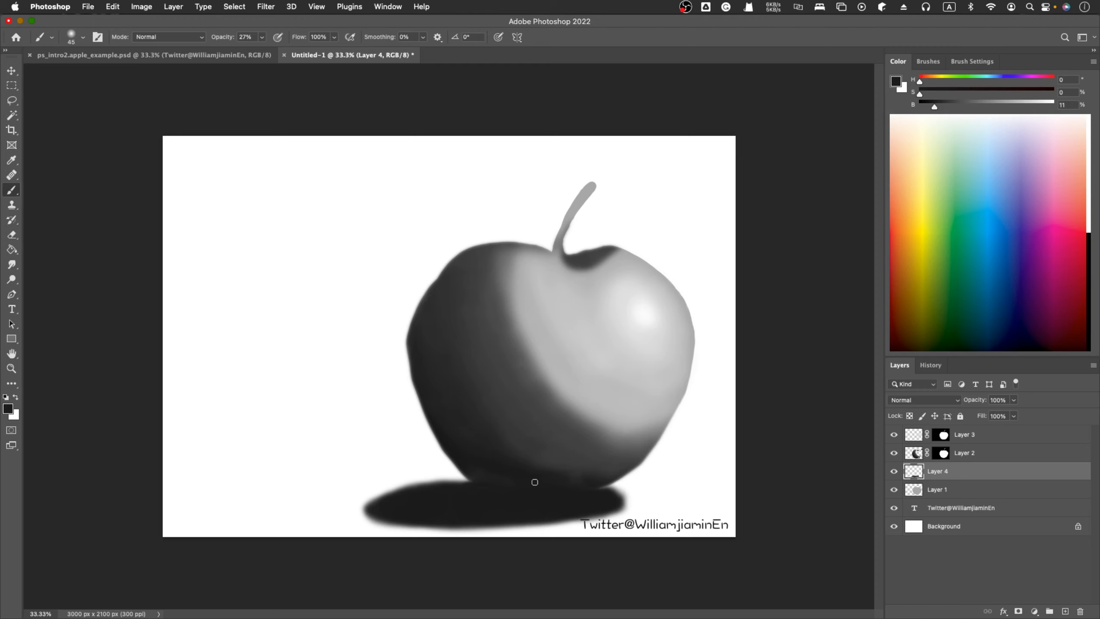
mouse_move(360, 507)
mouse_down()
mouse_move(393, 481)
mouse_move(365, 514)
mouse_move(351, 512)
mouse_move(375, 515)
mouse_move(341, 512)
mouse_move(393, 492)
mouse_move(363, 500)
mouse_move(367, 518)
mouse_move(337, 511)
mouse_move(387, 516)
mouse_move(338, 510)
mouse_move(414, 486)
mouse_up()
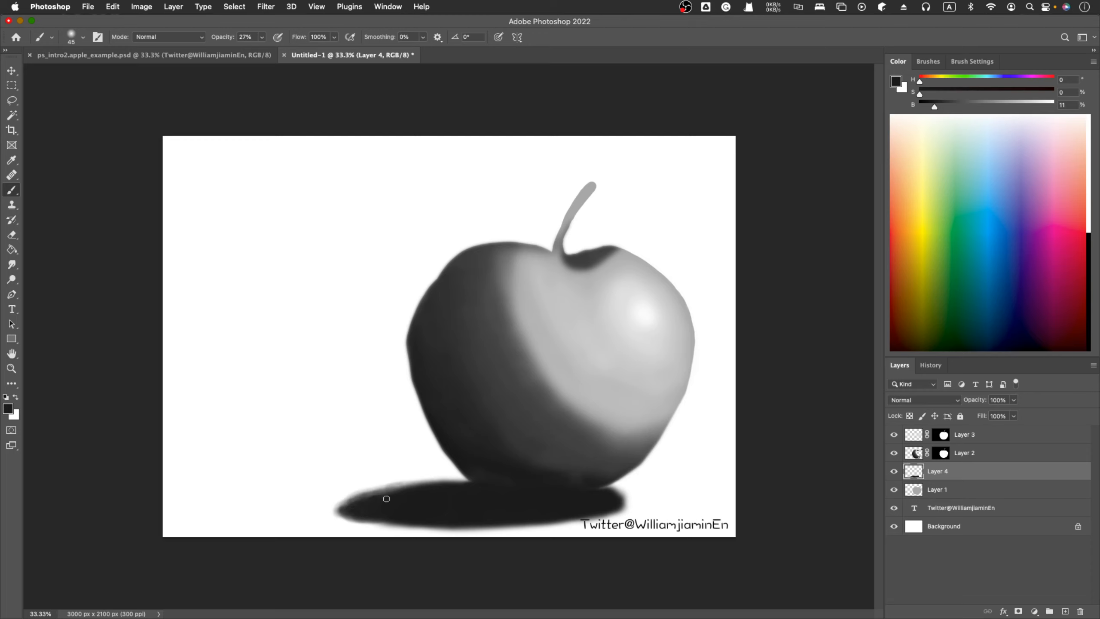
Blur the lengthened shadow on Layer 4 with a Gaussian Blur of 9.5 px radius
click(252, 7)
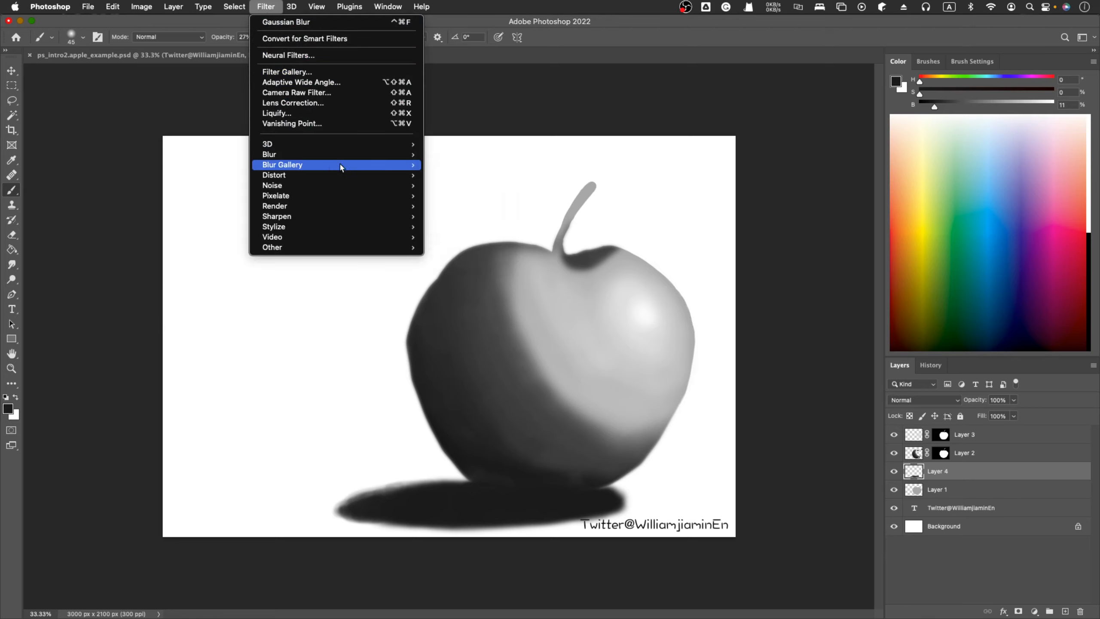
mouse_move(381, 154)
click(491, 198)
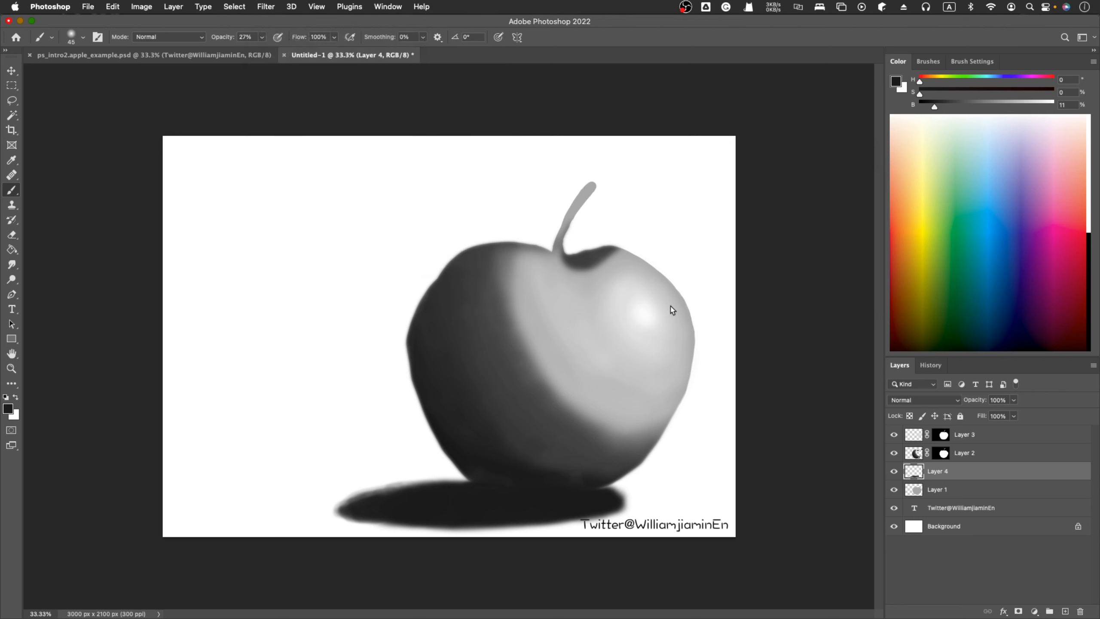
drag(726, 314, 730, 314)
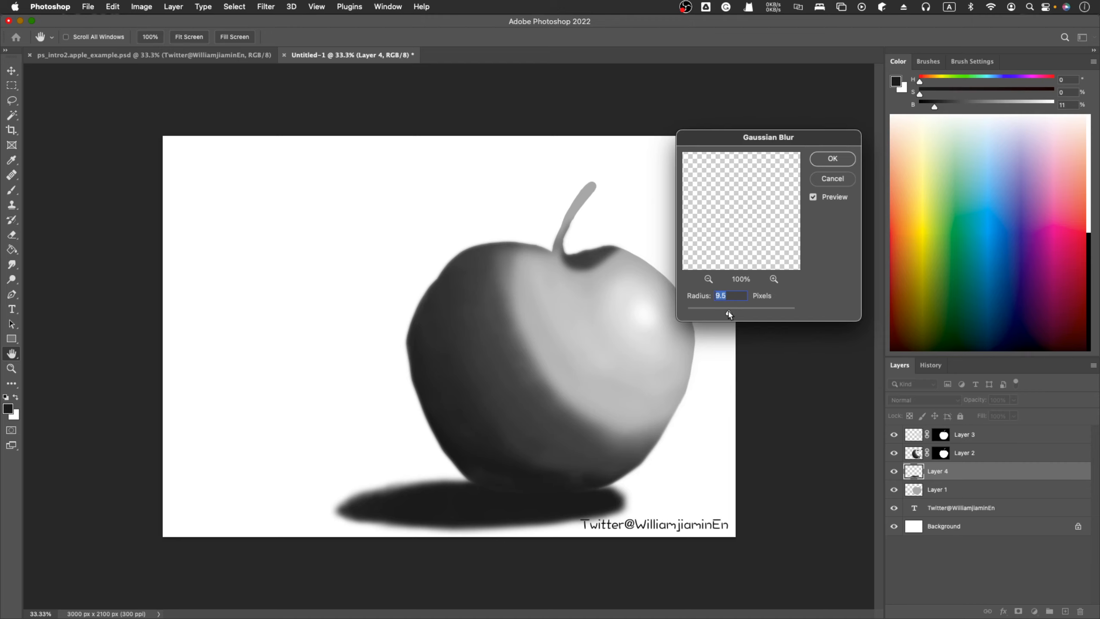
click(824, 162)
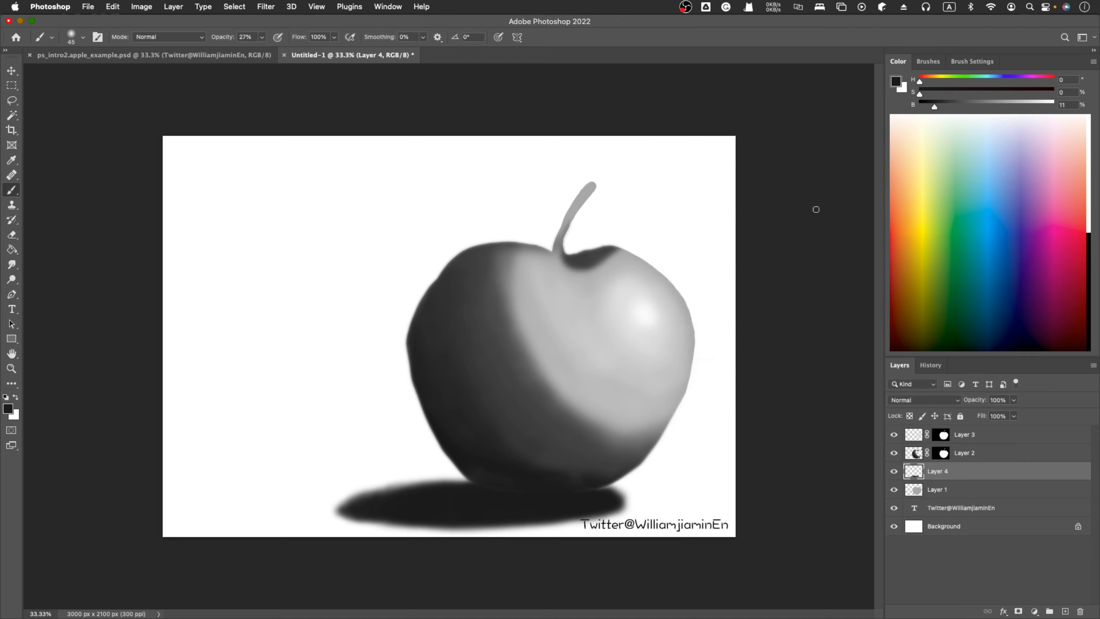
Move the shadow up and right to about X 1775.82 px, Y 1866.91 px so it overlaps the apple's base
key(super+t)
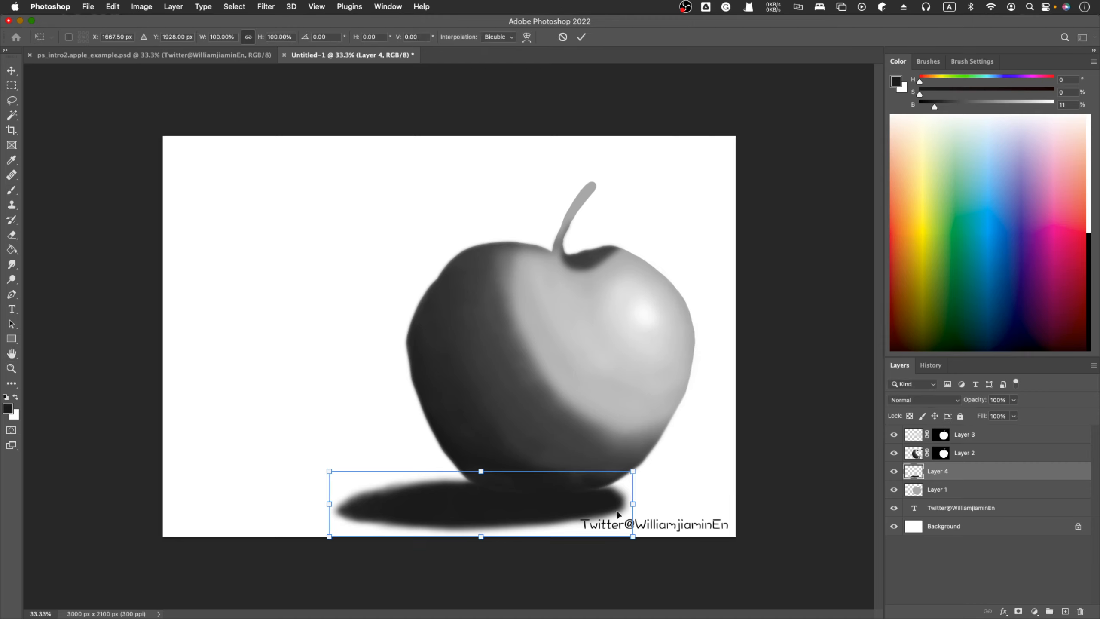
drag(480, 517, 496, 506)
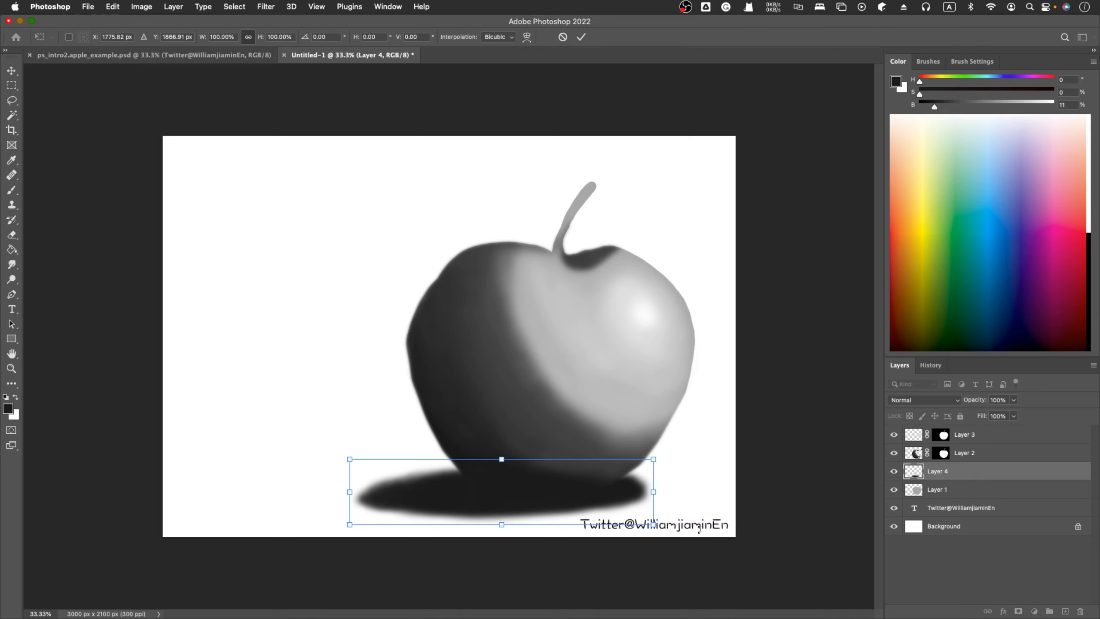
key(Return)
Select Layer 1, Layer 4, Layer 2 and Layer 3 together with the Move tool active
click(938, 491)
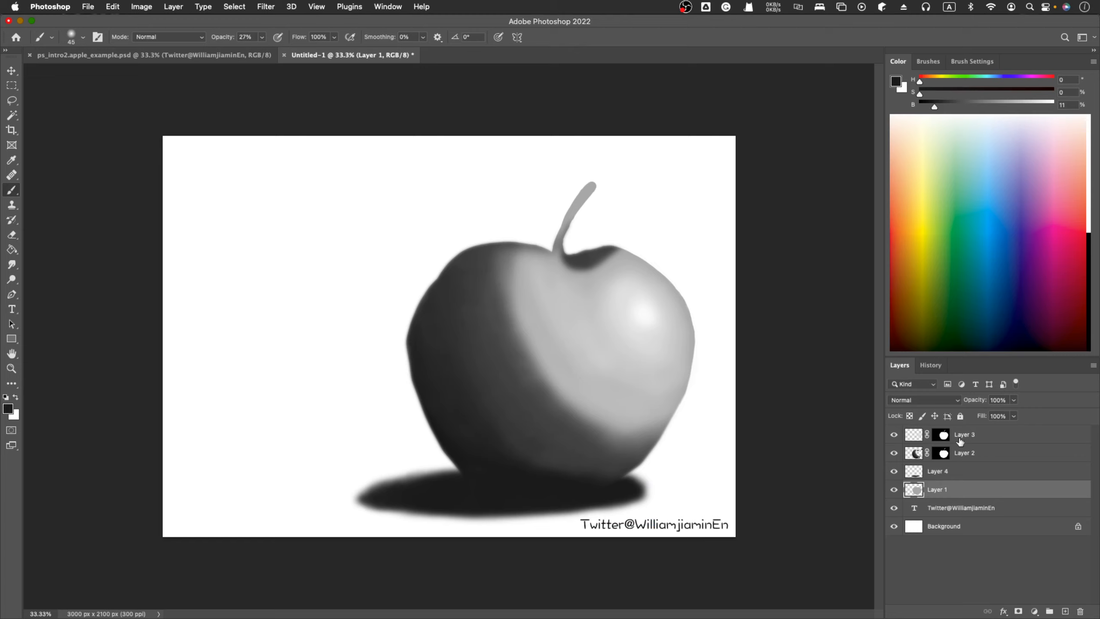
shift+click(990, 435)
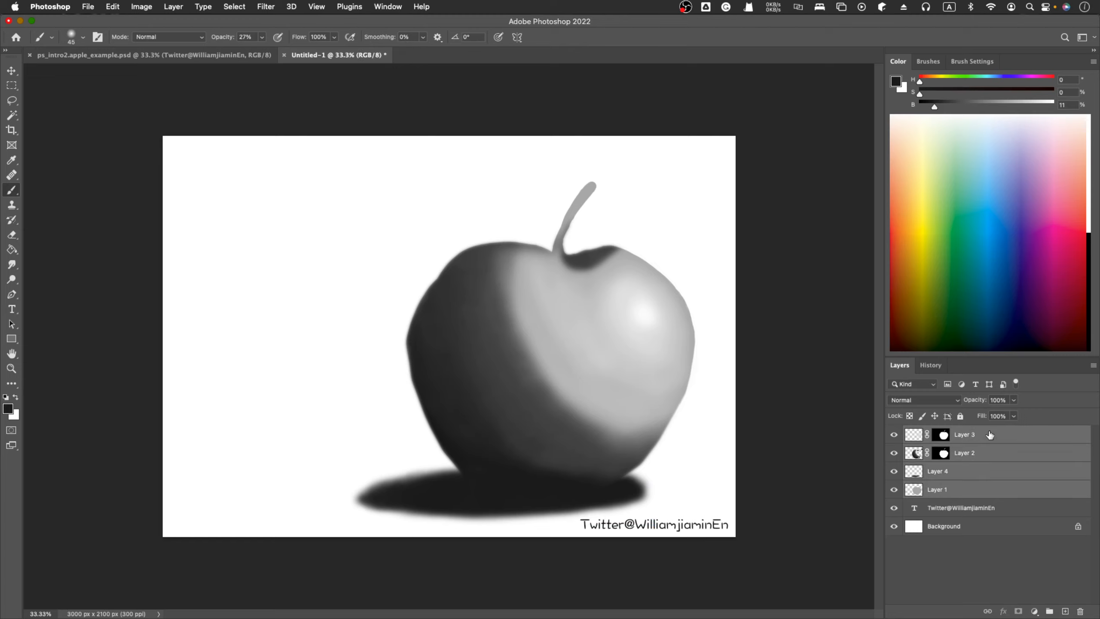
key(v)
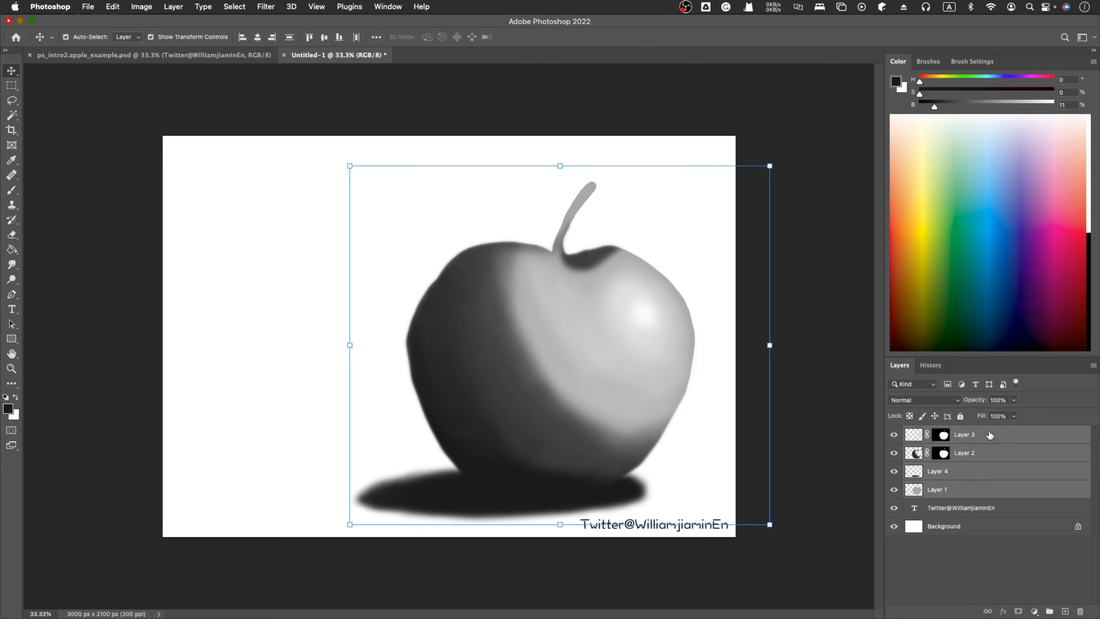
shift+click(703, 435)
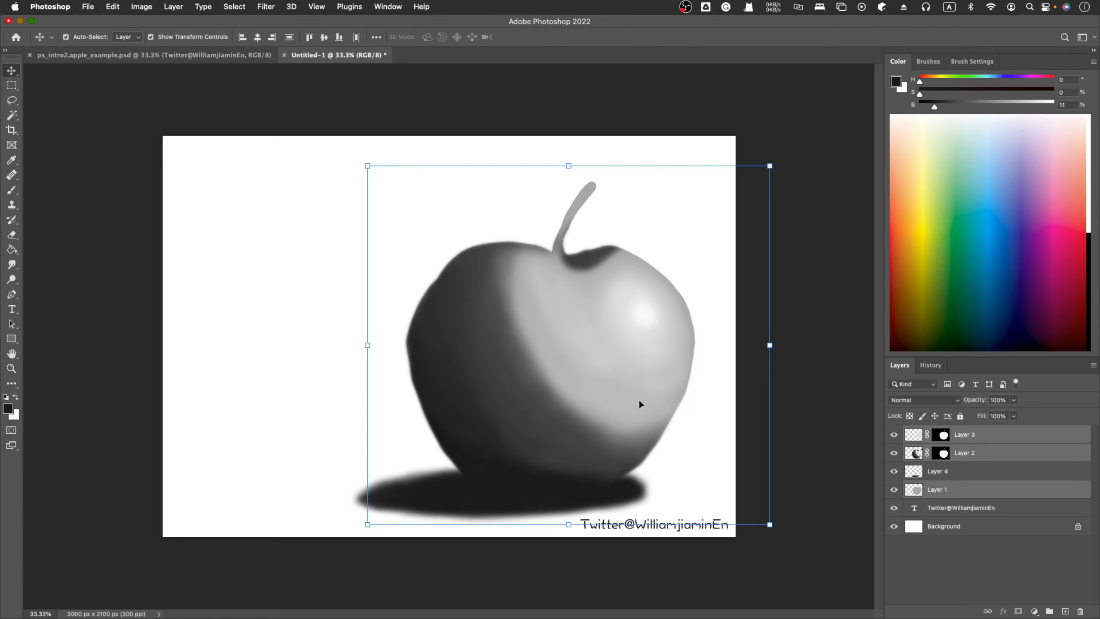
drag(639, 399, 539, 385)
key(super+z)
Transform the apple and its shadow together, including Layer 4, scaling them to 107.86% and centring them at about X 1534.33 px, Y 957.69 px
shift+click(953, 473)
key(super+t)
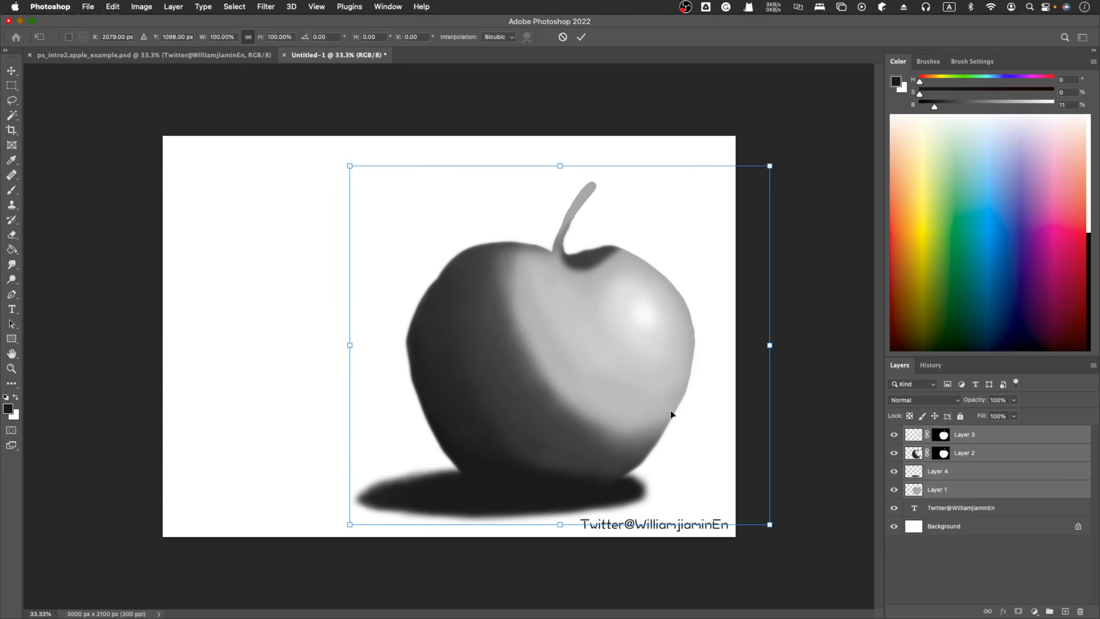
drag(673, 413, 595, 406)
drag(665, 499, 699, 530)
drag(461, 415, 443, 398)
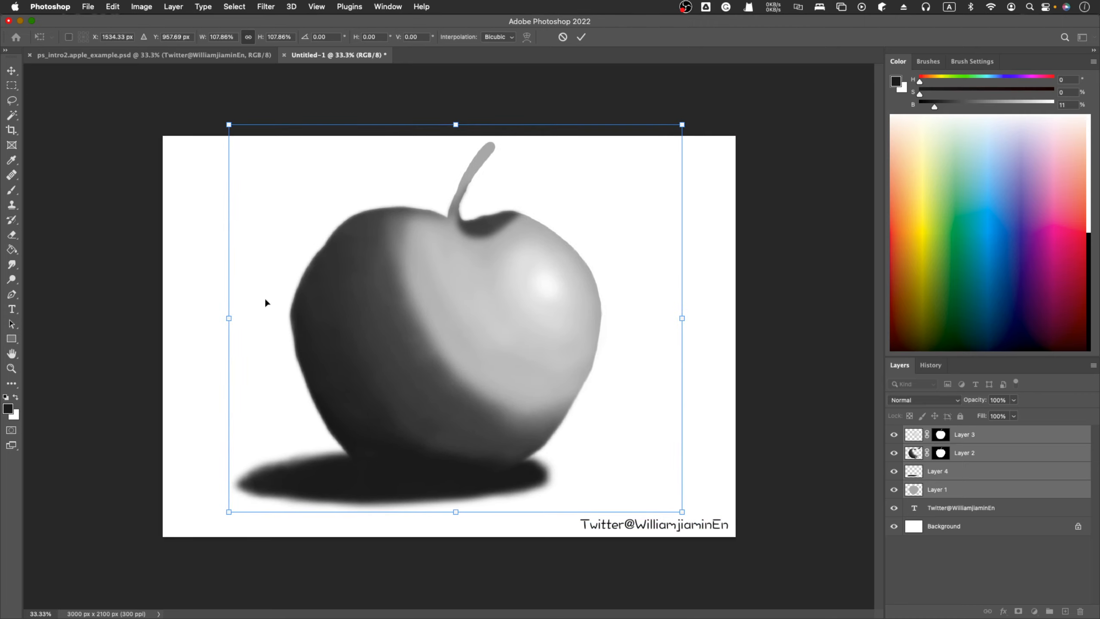
click(581, 37)
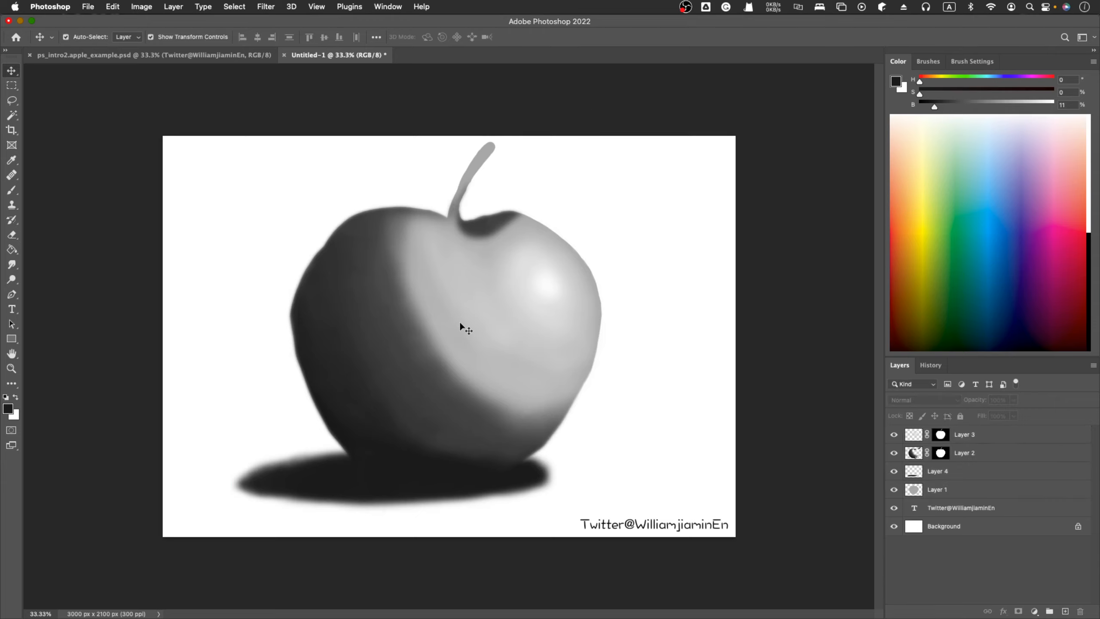
Examine the whole apple and cast shadow at thumbnail size and at 25% magnification
key(z)
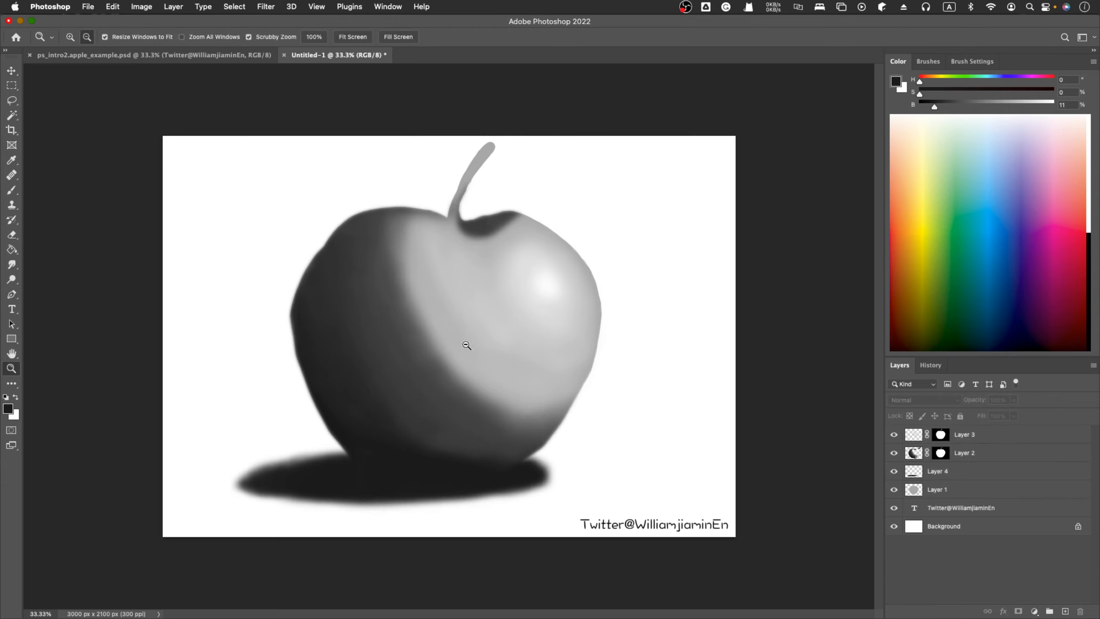
alt+click(466, 346)
alt+click(466, 347)
alt+click(466, 347)
alt+click(466, 347)
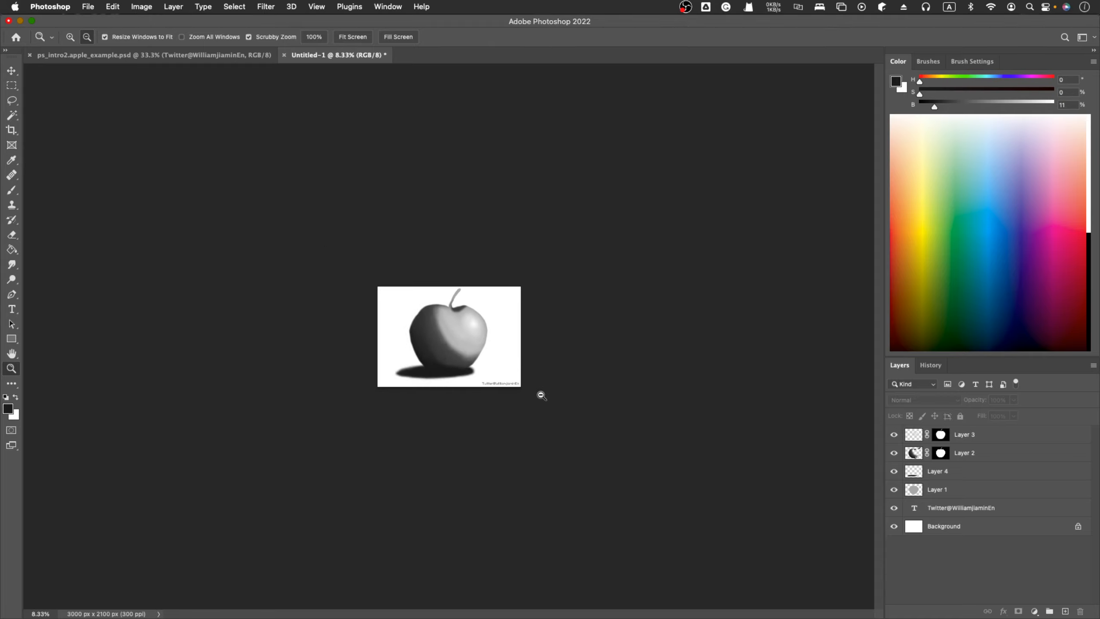
click(476, 359)
click(475, 360)
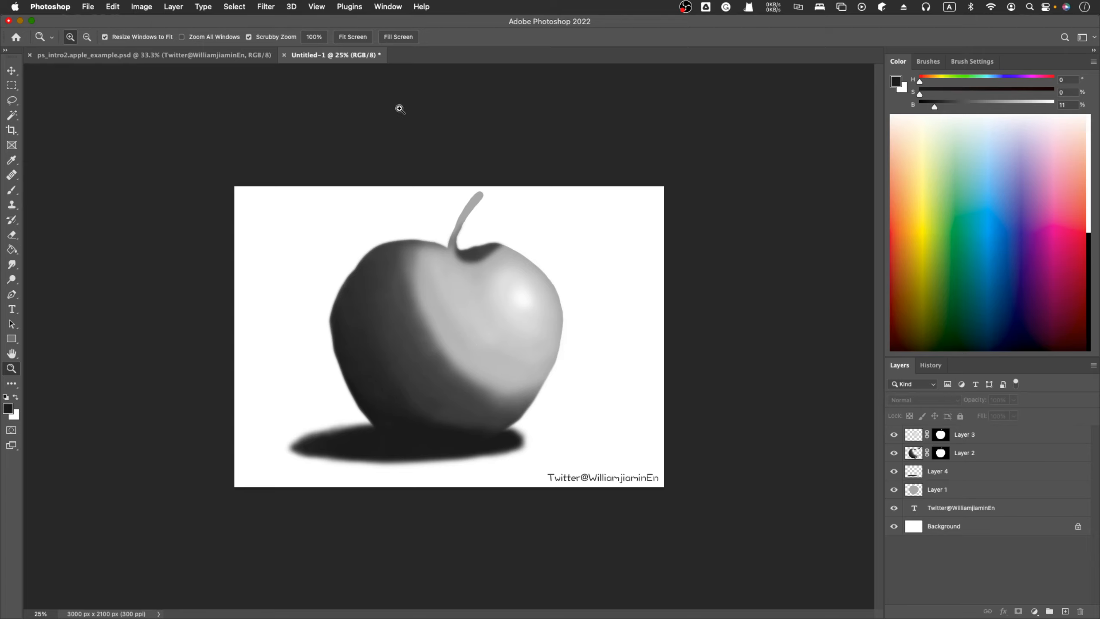
alt+click(436, 292)
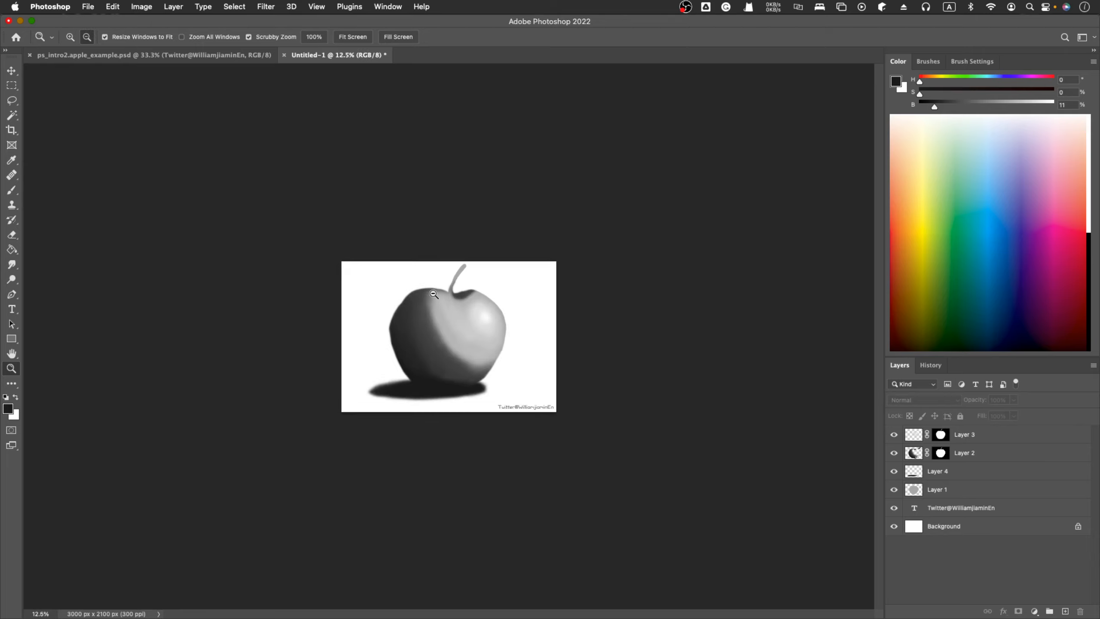
alt+click(498, 352)
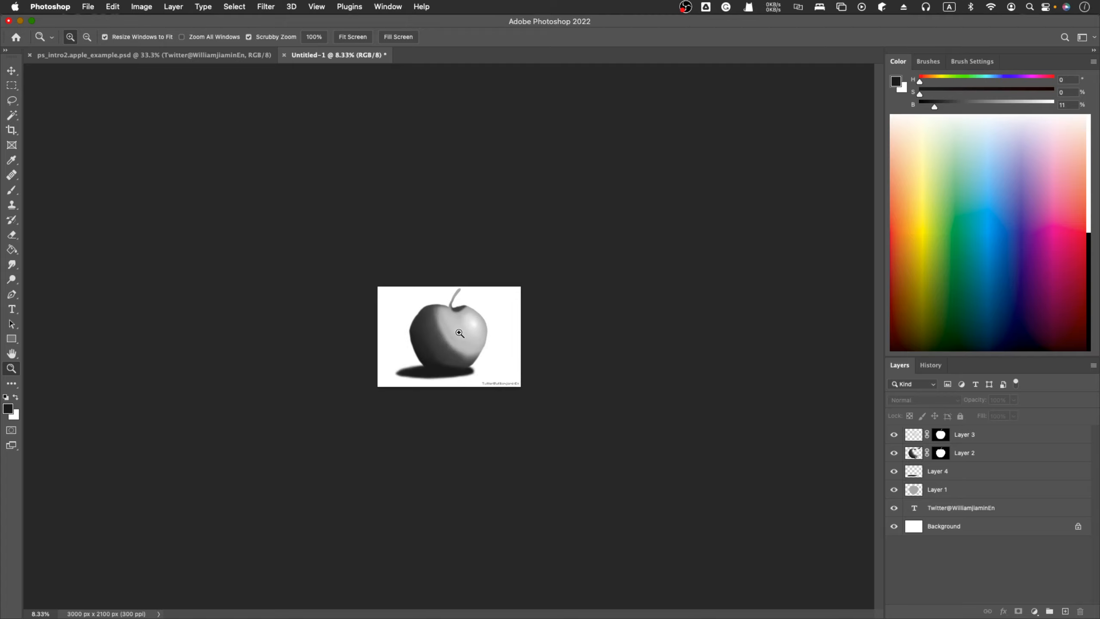
click(485, 361)
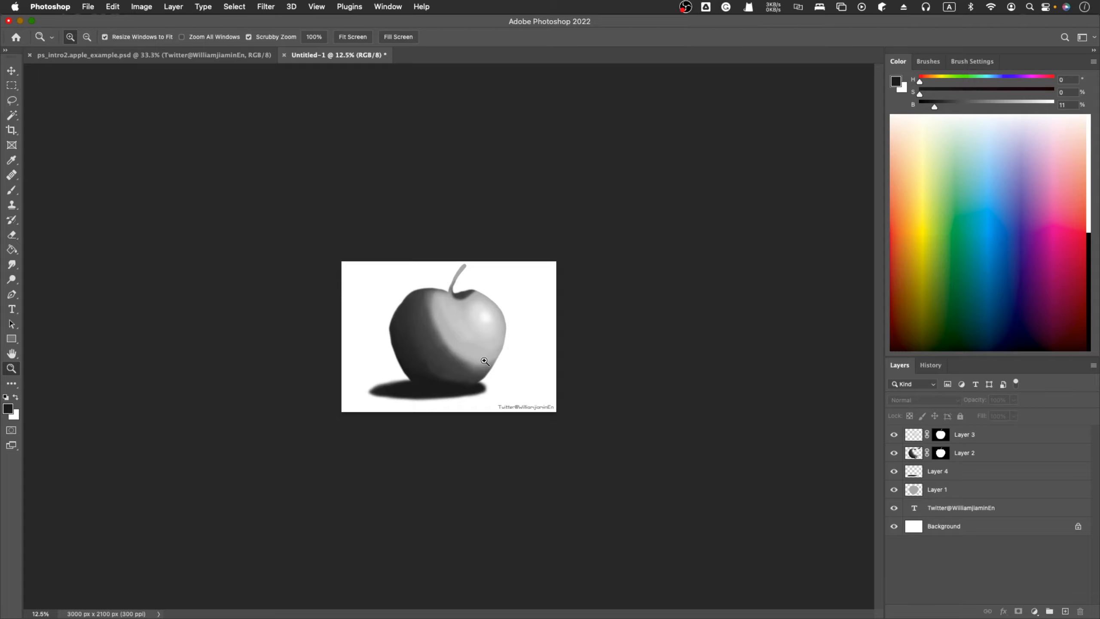
click(485, 361)
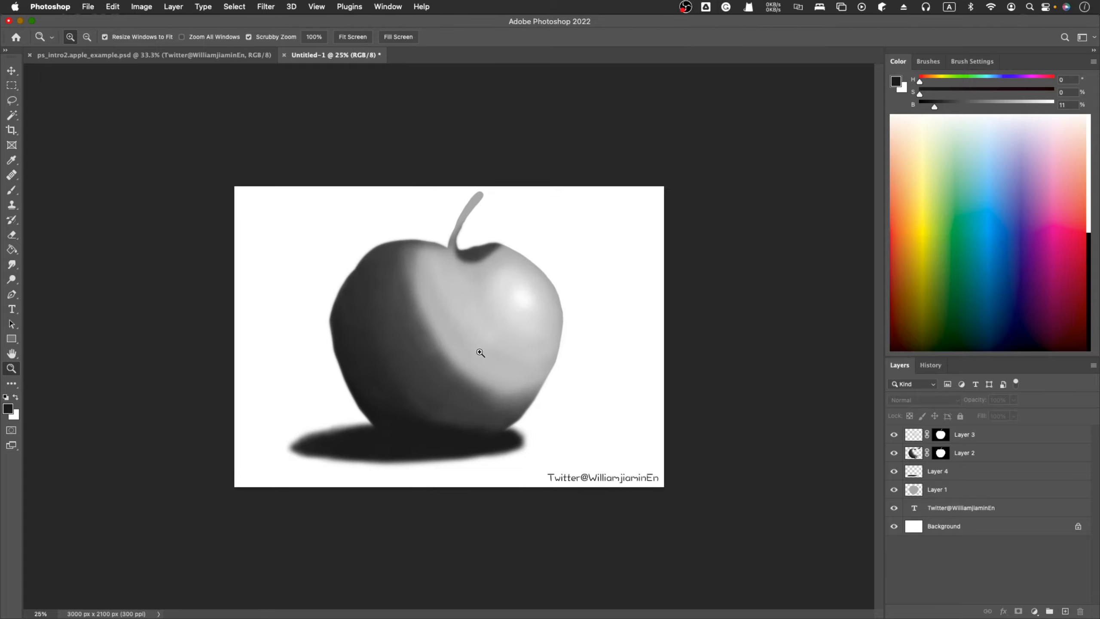